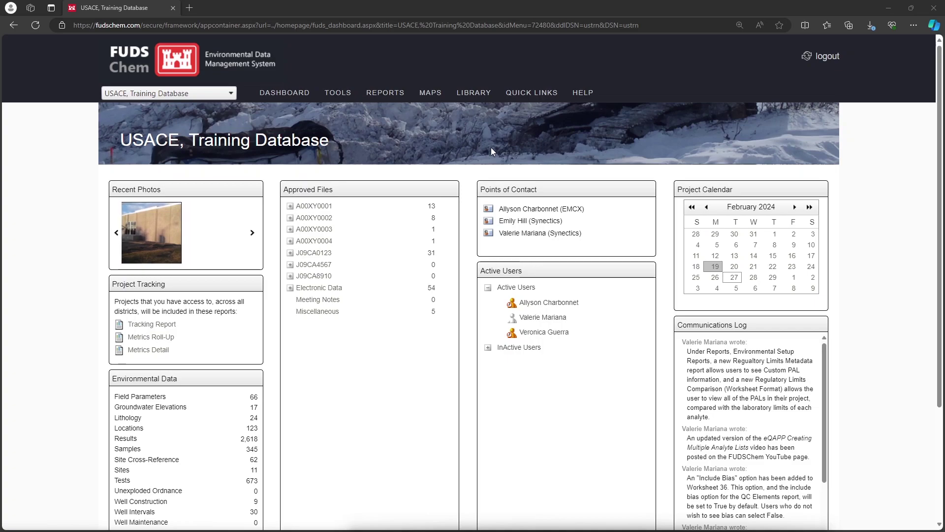
Step: Open eQAPP Setup for project Camp Richards, LTM (4954) and show its Analyte Limits tab
{"action": "left_click", "coordinate": [338, 97]}
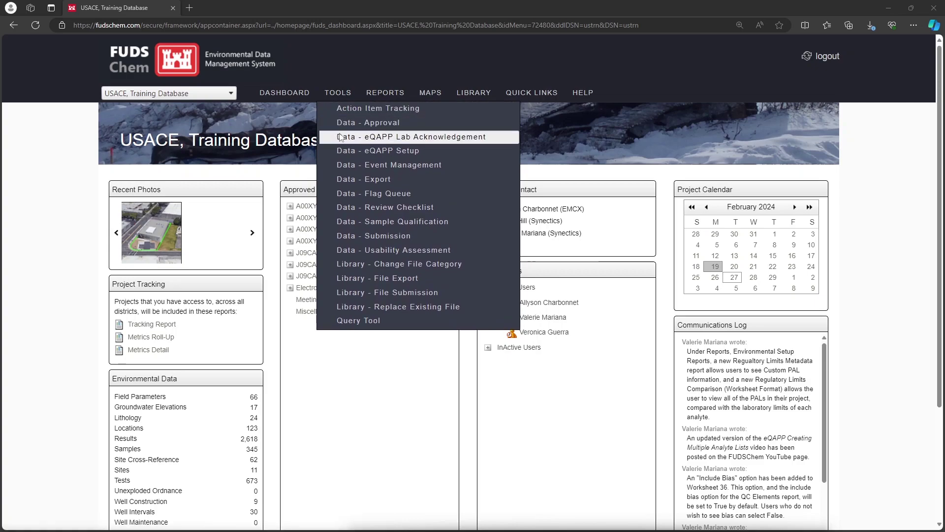
{"action": "left_click", "coordinate": [480, 152]}
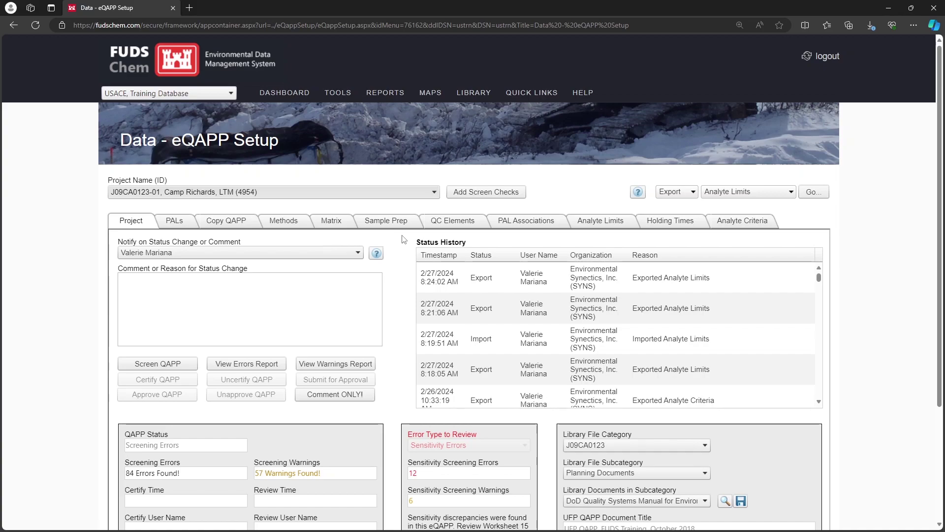
{"action": "left_click", "coordinate": [606, 226]}
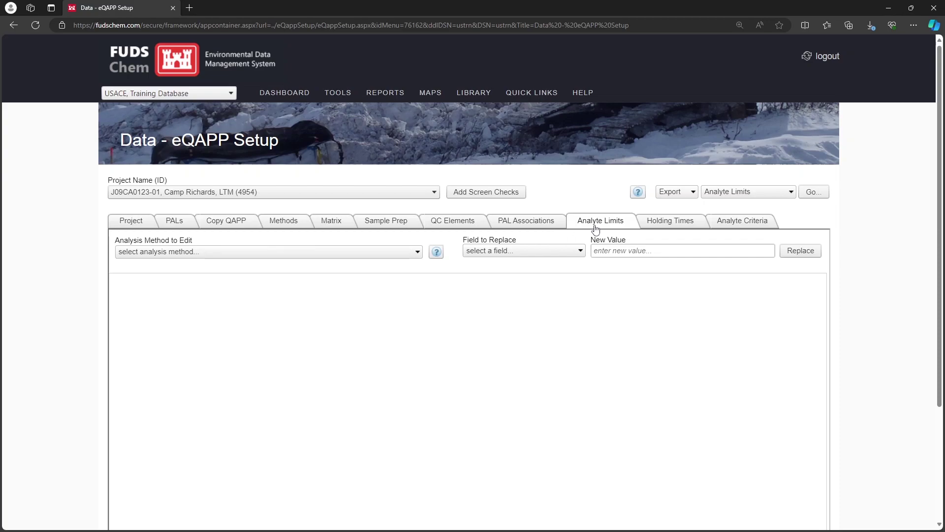
Step: Load the ten-analyte limits table for method SW8270C / NONE / SVOCs Soil / S / UG/KG
{"action": "left_click", "coordinate": [292, 252]}
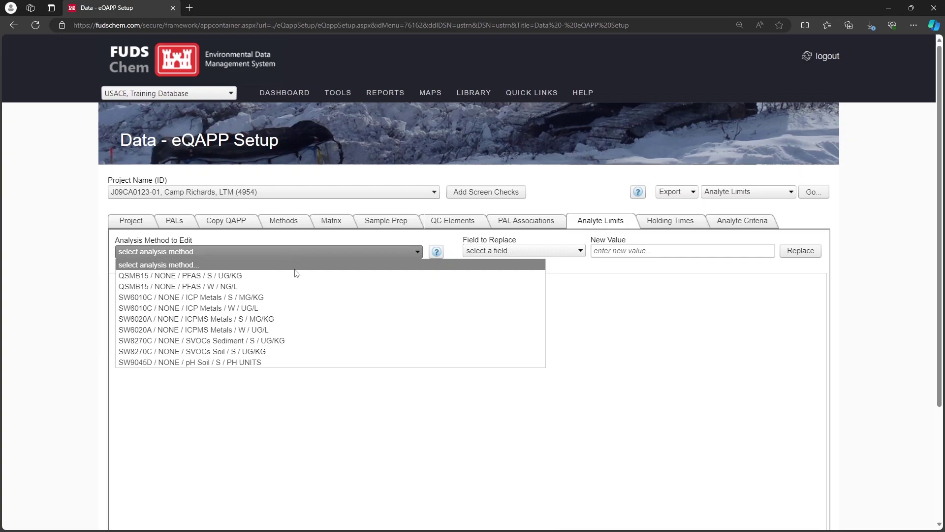
{"action": "left_click", "coordinate": [289, 351]}
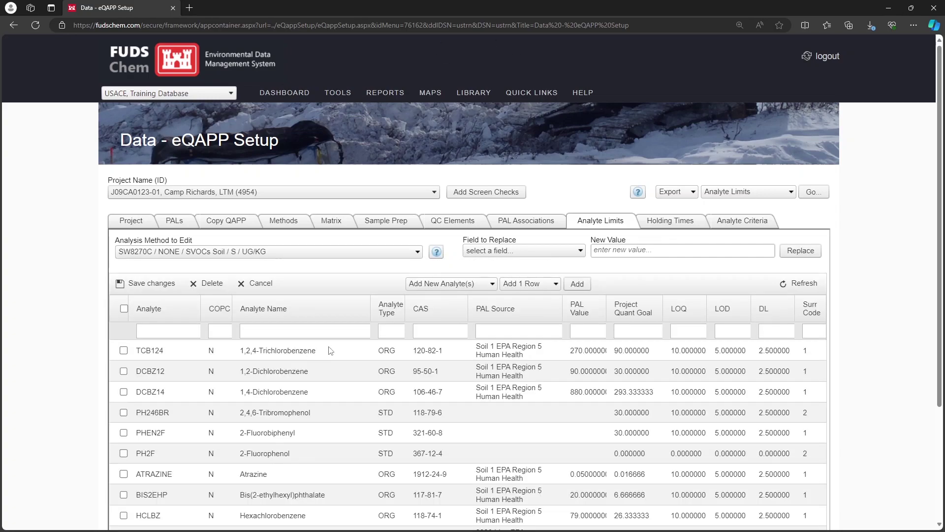
{"action": "scroll", "coordinate": [874, 251], "scroll_direction": "down", "scroll_amount": 3}
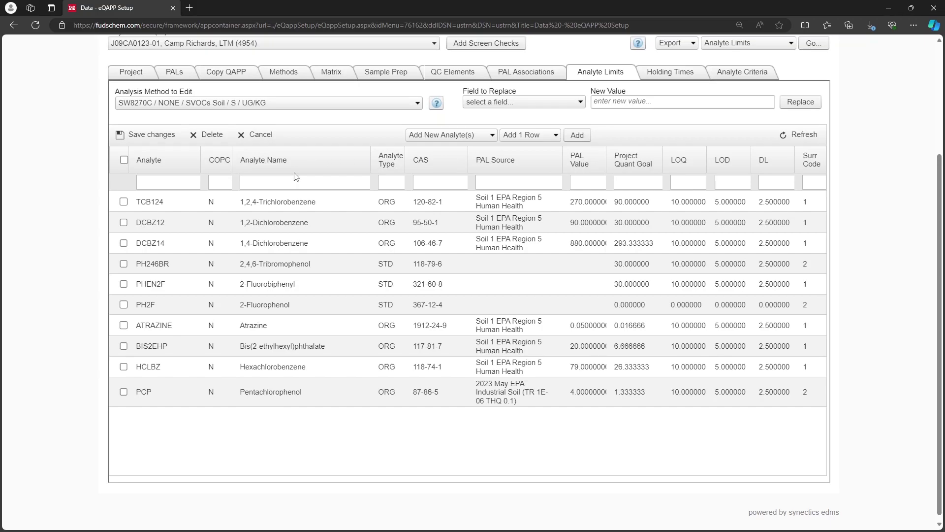
Step: Delete the 2-Fluorophenol (PH2F) row and dismiss the follow-up alerts, leaving nine analytes
{"action": "left_click", "coordinate": [123, 305]}
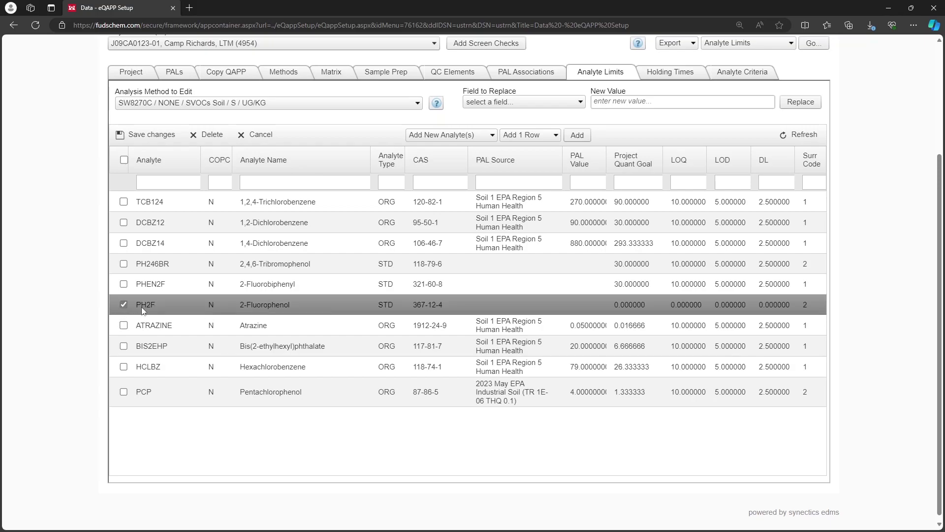
{"action": "left_click", "coordinate": [213, 136]}
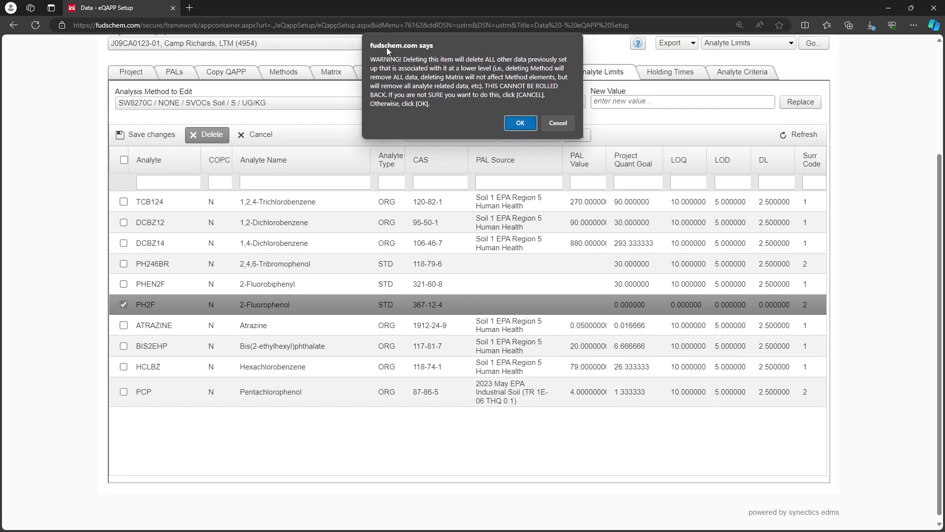
{"action": "left_click", "coordinate": [520, 124]}
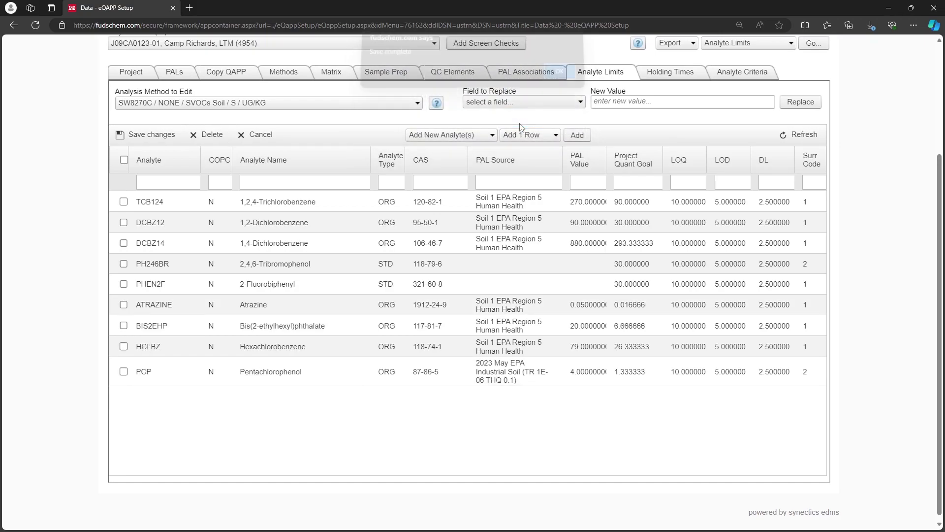
{"action": "left_click", "coordinate": [545, 79]}
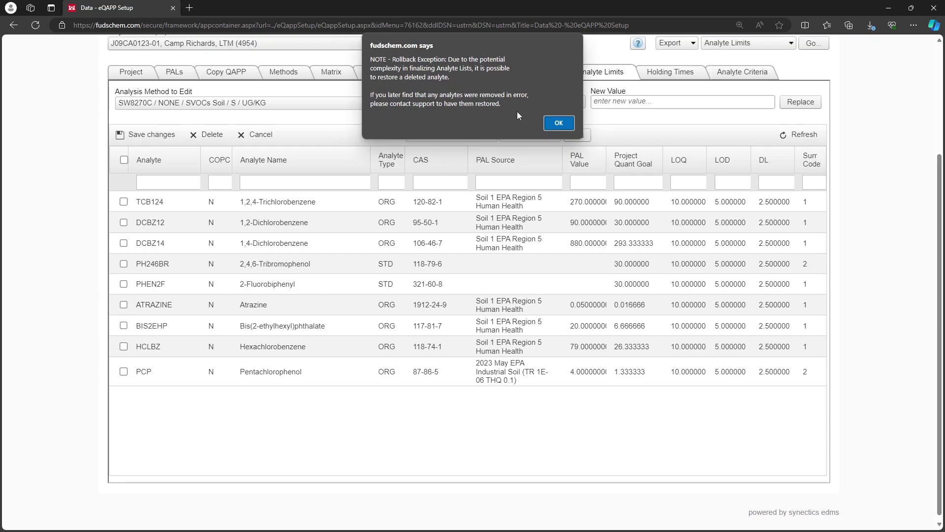
{"action": "left_click", "coordinate": [557, 125]}
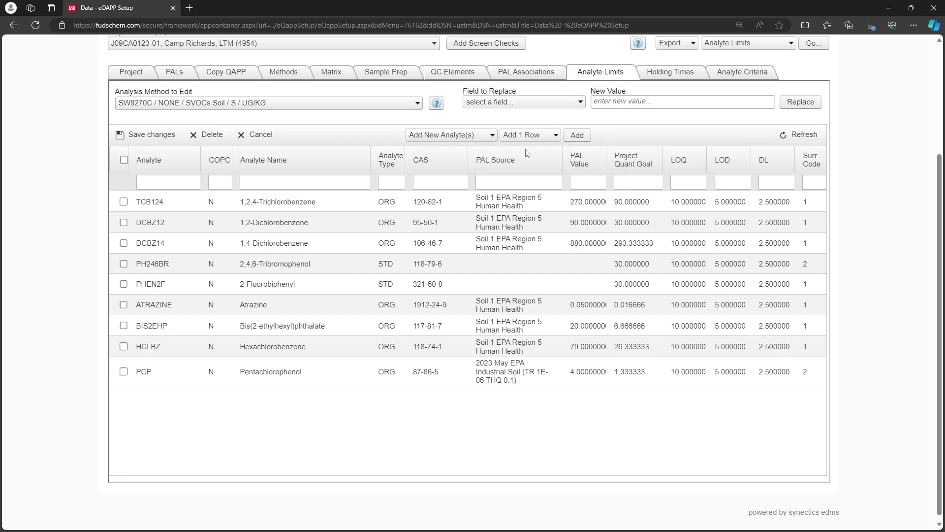
Step: Add five blank analyte rows to the SW8270C limits grid
{"action": "left_click", "coordinate": [556, 136]}
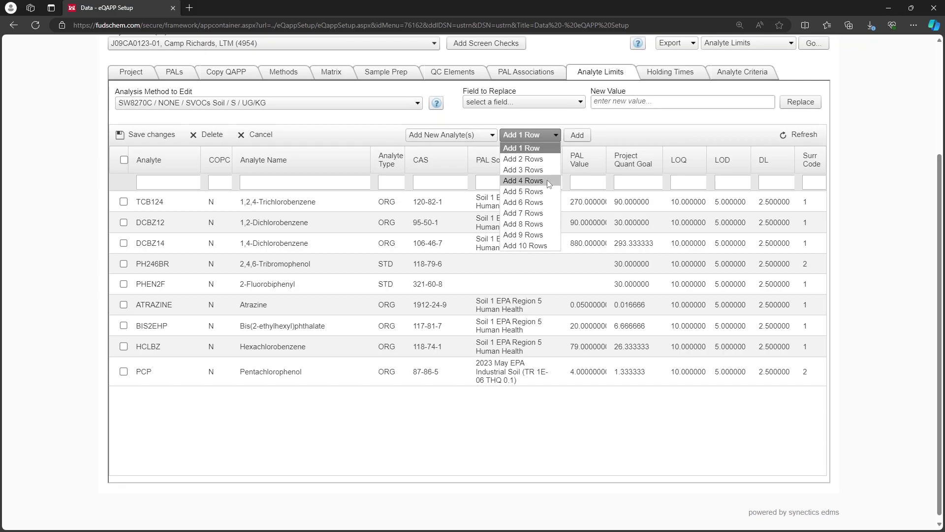
{"action": "left_click", "coordinate": [532, 192]}
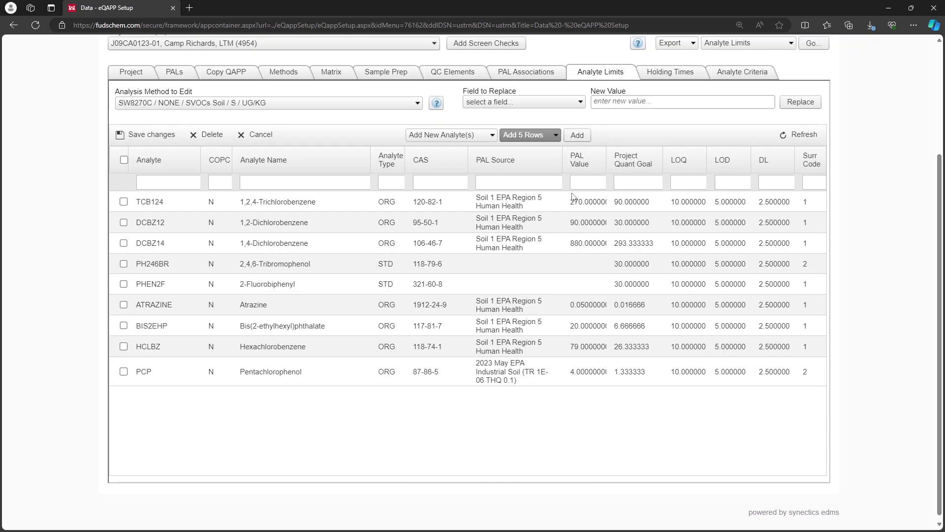
{"action": "left_click", "coordinate": [577, 135]}
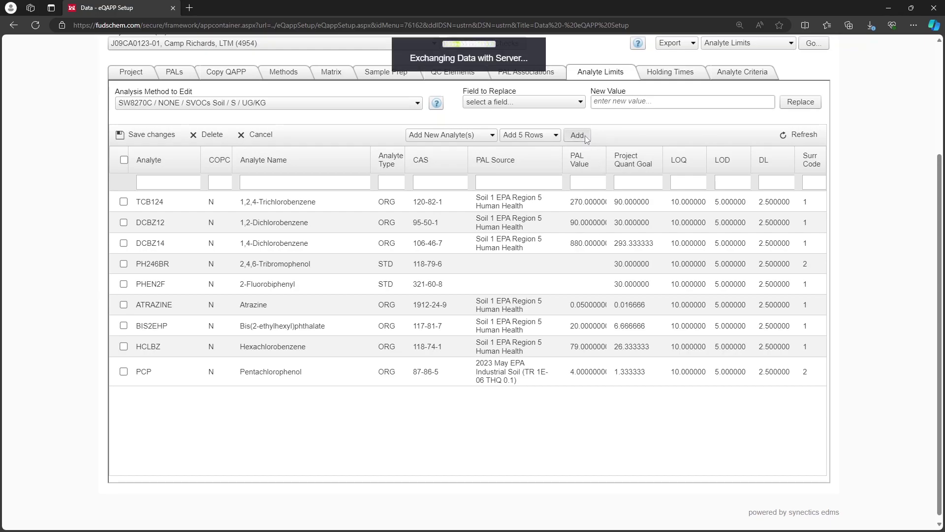
{"action": "left_click", "coordinate": [559, 79]}
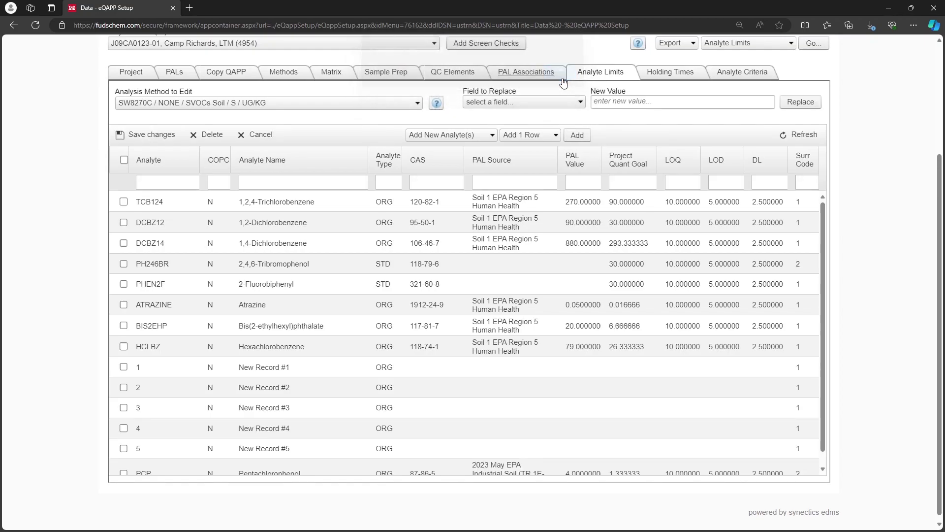
{"action": "scroll", "coordinate": [371, 274], "scroll_direction": "down", "scroll_amount": 1}
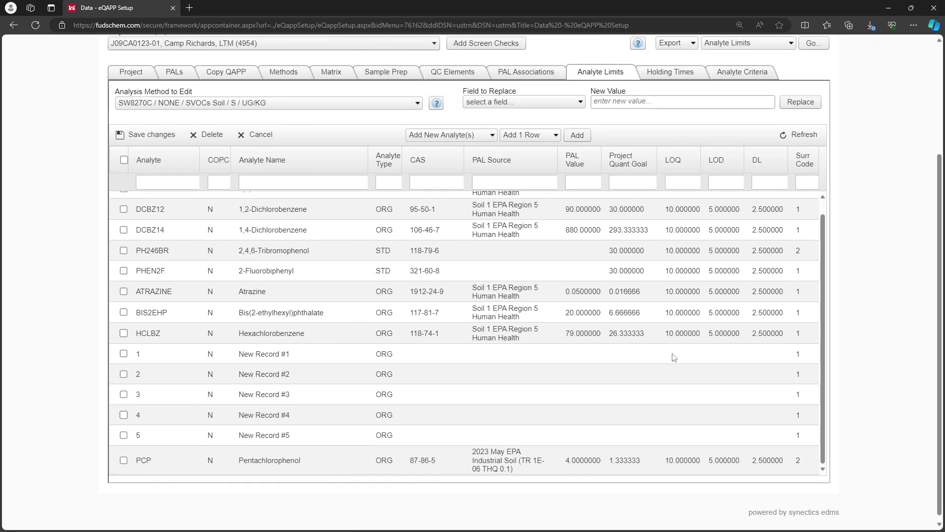
Step: Set the first three new rows to Fluoranthene (FLA), Fluorene (FL) and Naphthalene (NAPH)
{"action": "left_click", "coordinate": [143, 354]}
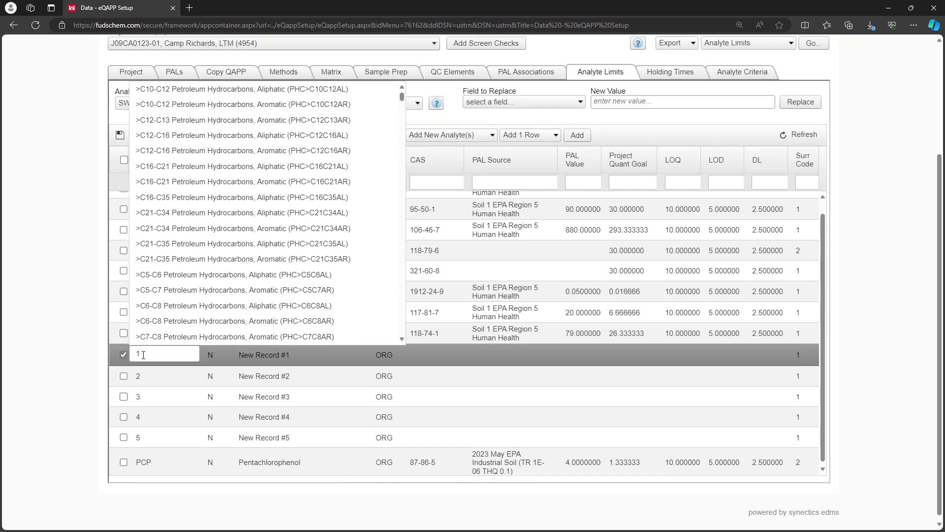
{"action": "type", "text": "fluor"}
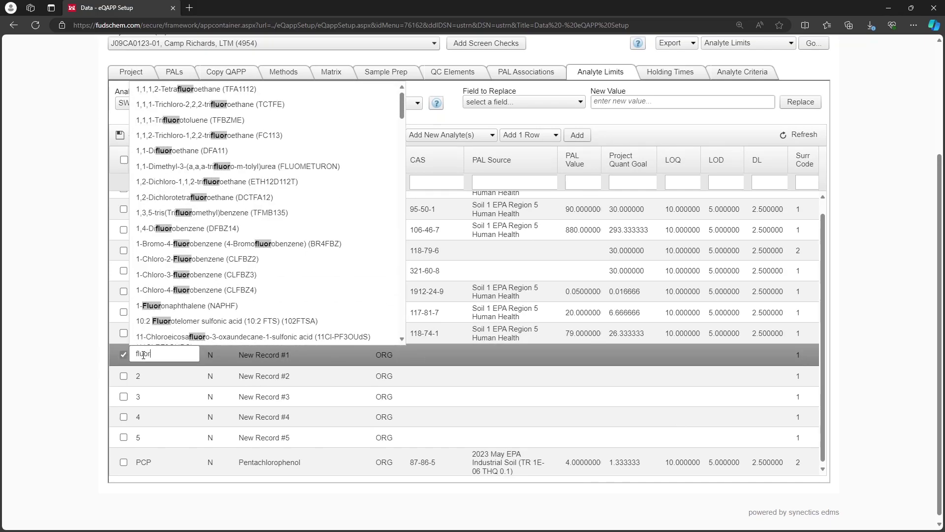
{"action": "type", "text": "anthene"}
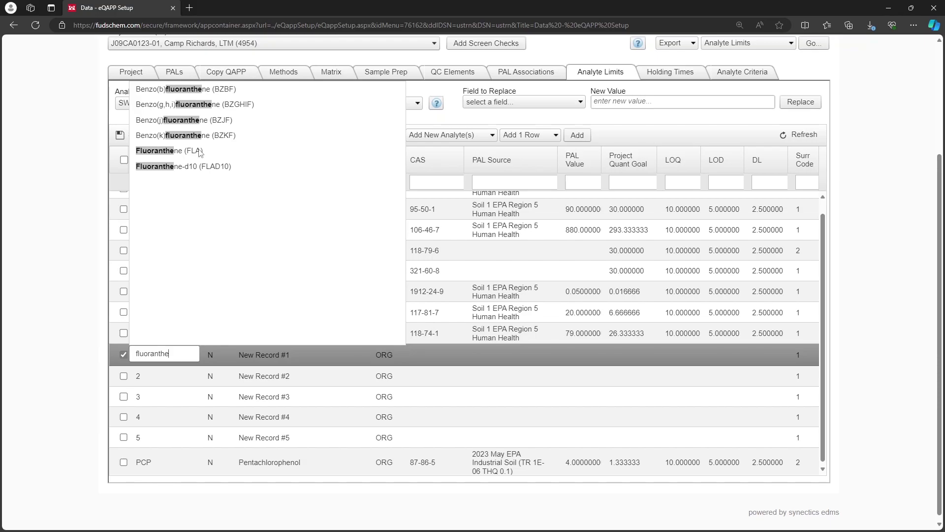
{"action": "left_click", "coordinate": [200, 151]}
{"action": "left_click", "coordinate": [154, 382]}
{"action": "type", "text": "fluoren"}
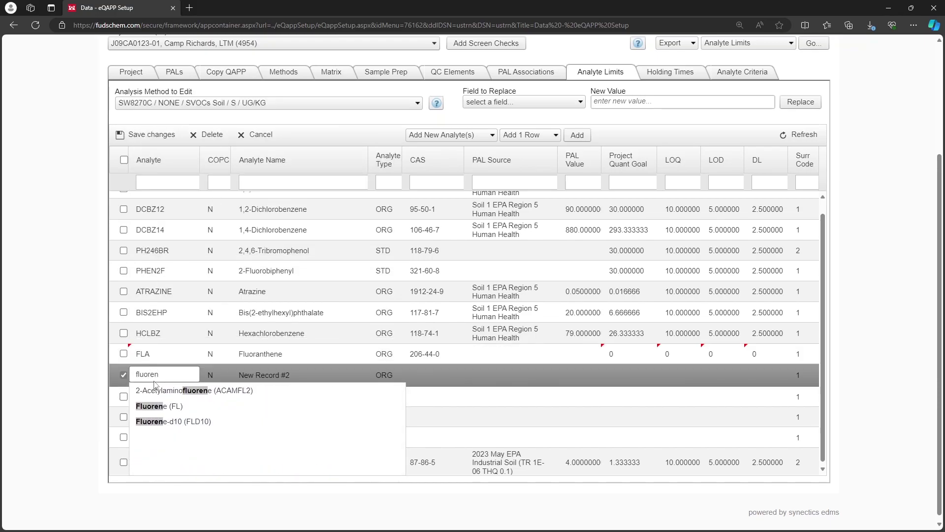
{"action": "left_click", "coordinate": [162, 406]}
{"action": "left_click", "coordinate": [156, 396]}
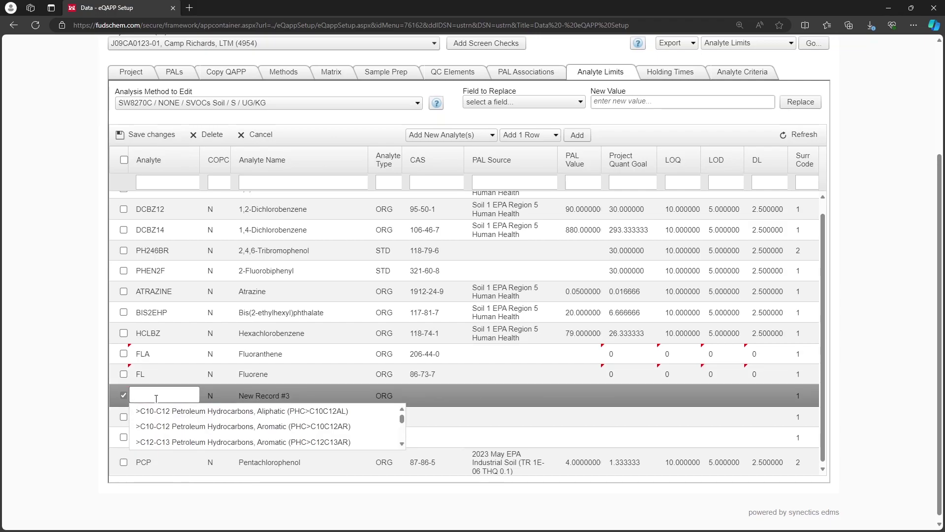
{"action": "type", "text": "naphtha"}
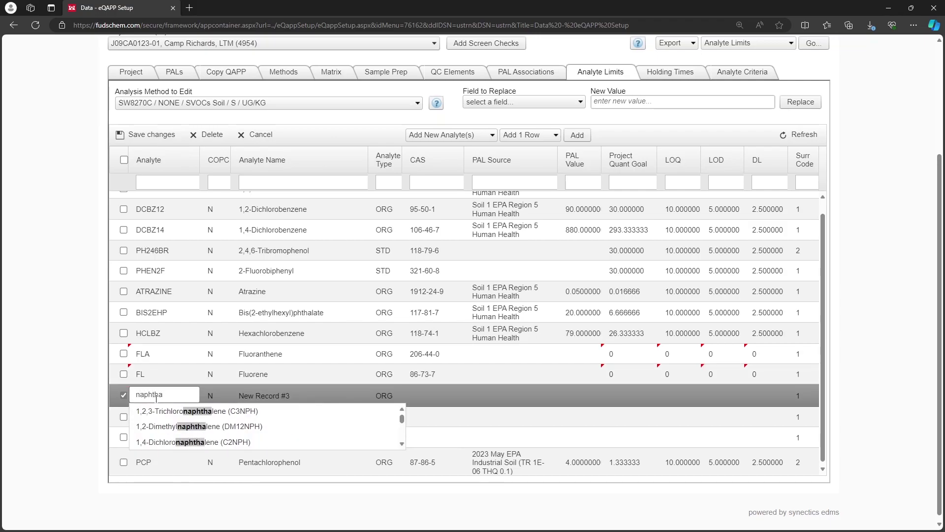
{"action": "type", "text": "lene"}
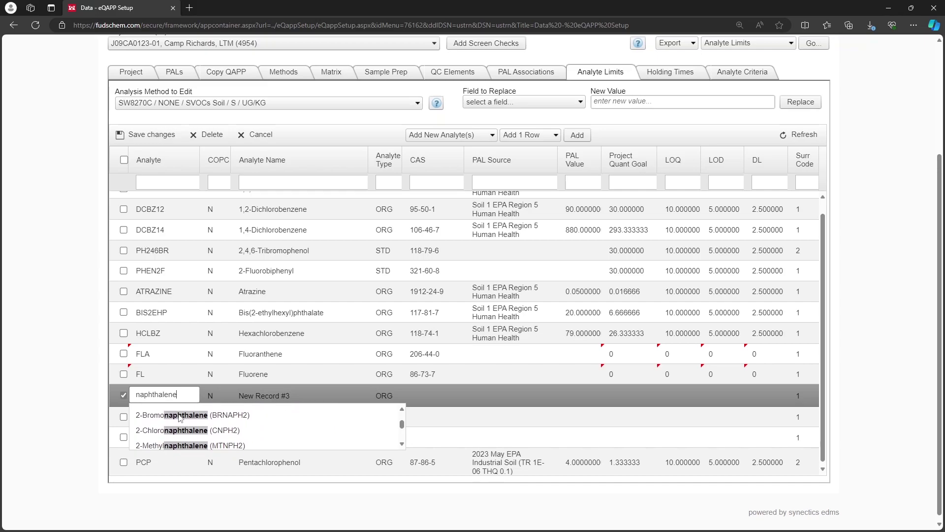
{"action": "scroll", "coordinate": [180, 417], "scroll_direction": "down", "scroll_amount": 2}
{"action": "left_click", "coordinate": [150, 417]}
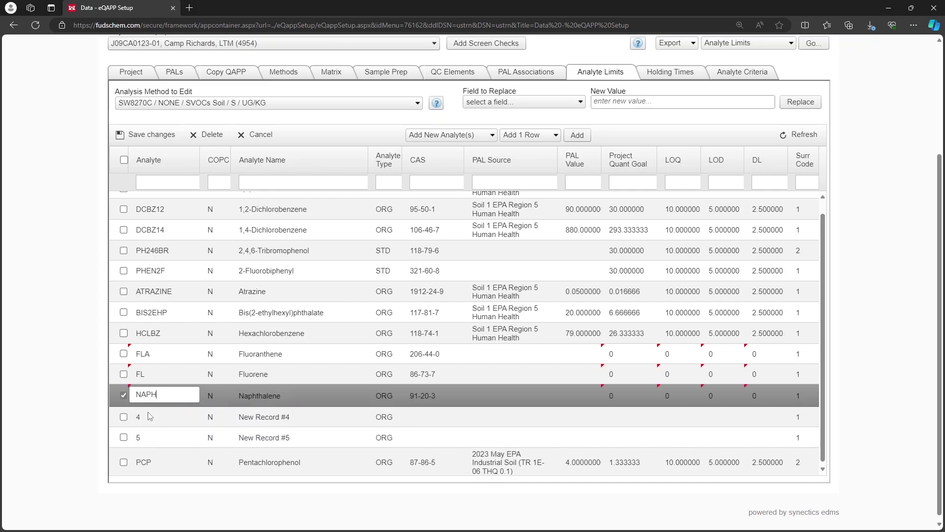
Step: Set the last two rows to Nitrobenzene (NO2BZ) and Phenol, then save the changes
{"action": "left_click", "coordinate": [149, 417]}
{"action": "type", "text": "nit"}
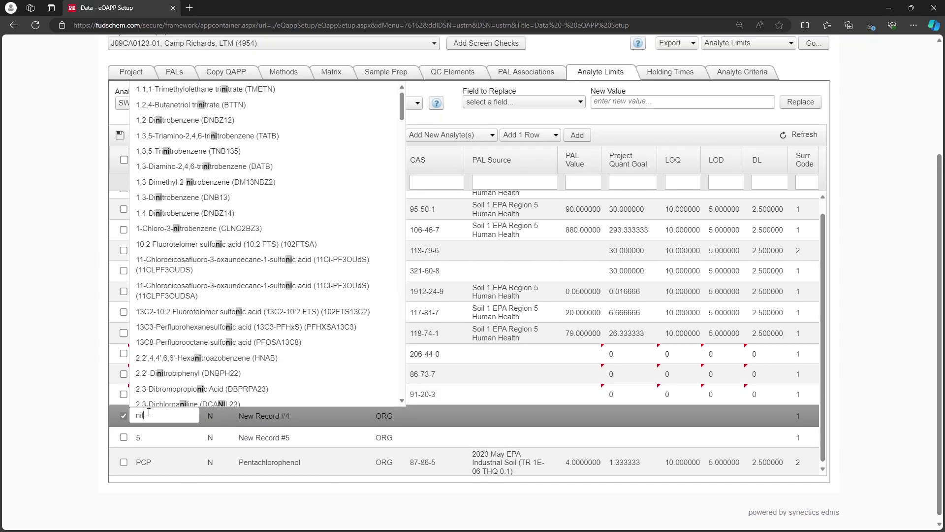
{"action": "type", "text": "roben"}
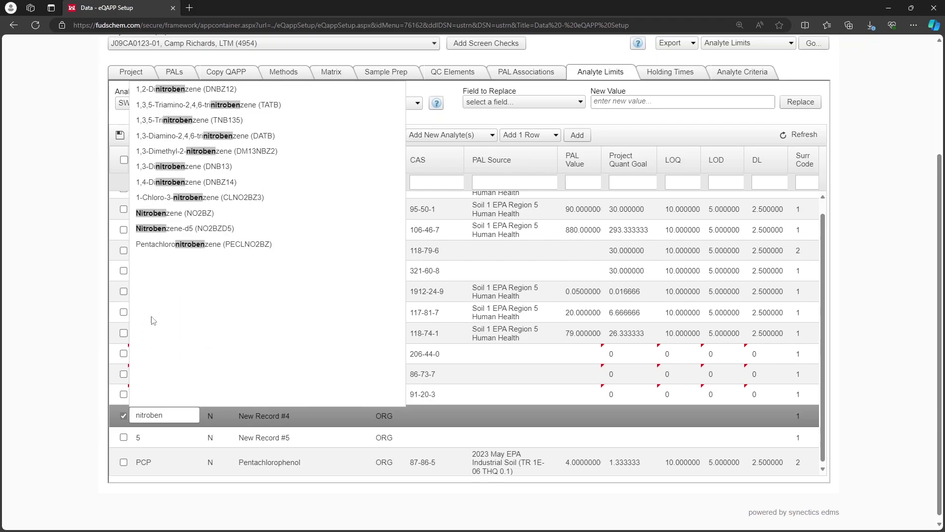
{"action": "left_click", "coordinate": [173, 213]}
{"action": "left_click", "coordinate": [149, 437]}
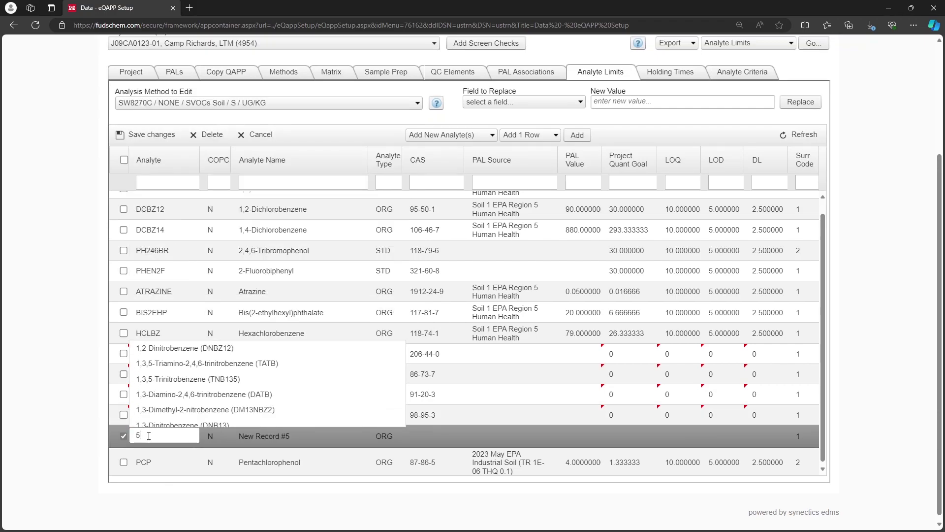
{"action": "type", "text": "phenol"}
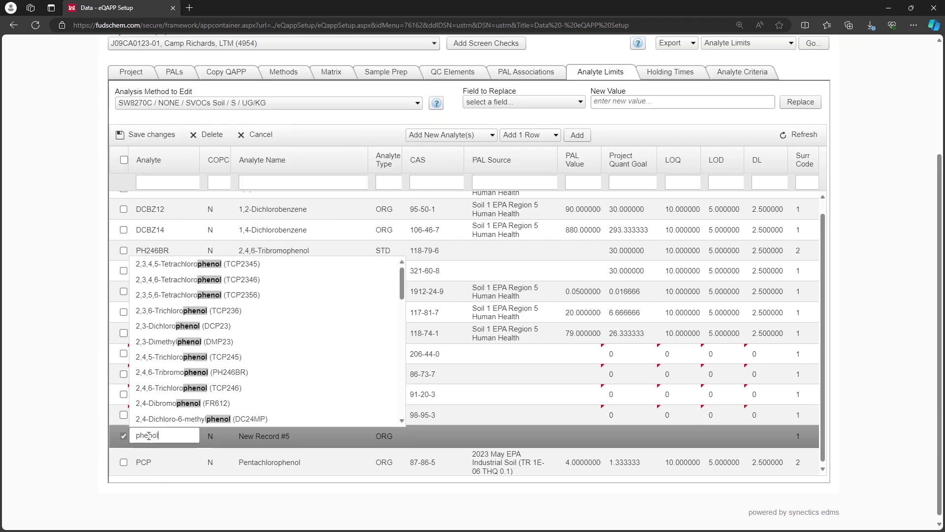
{"action": "scroll", "coordinate": [185, 340], "scroll_direction": "down", "scroll_amount": 8}
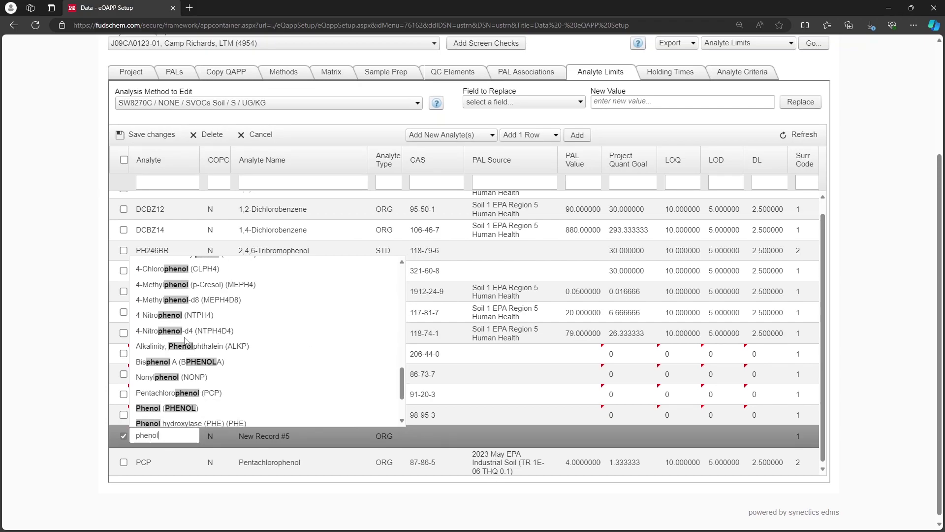
{"action": "scroll", "coordinate": [185, 340], "scroll_direction": "down", "scroll_amount": 3}
{"action": "left_click", "coordinate": [183, 340]}
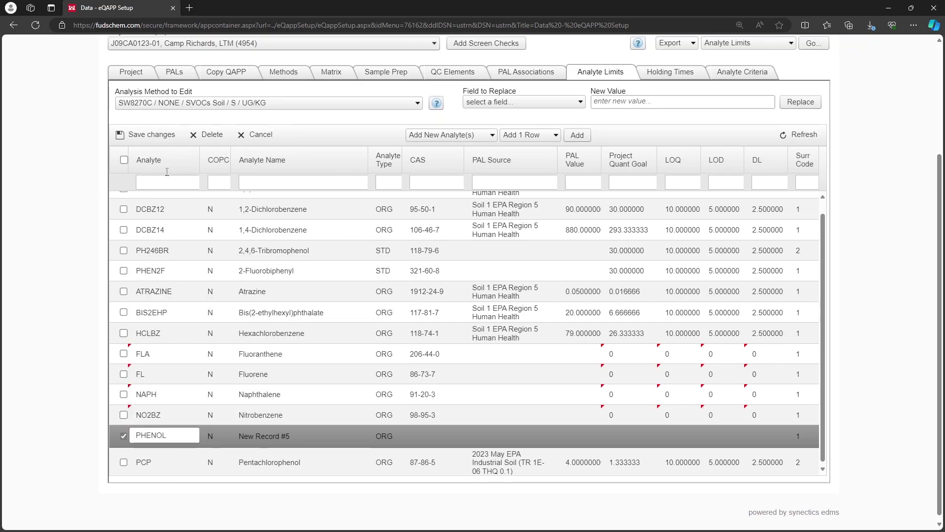
{"action": "left_click", "coordinate": [158, 136]}
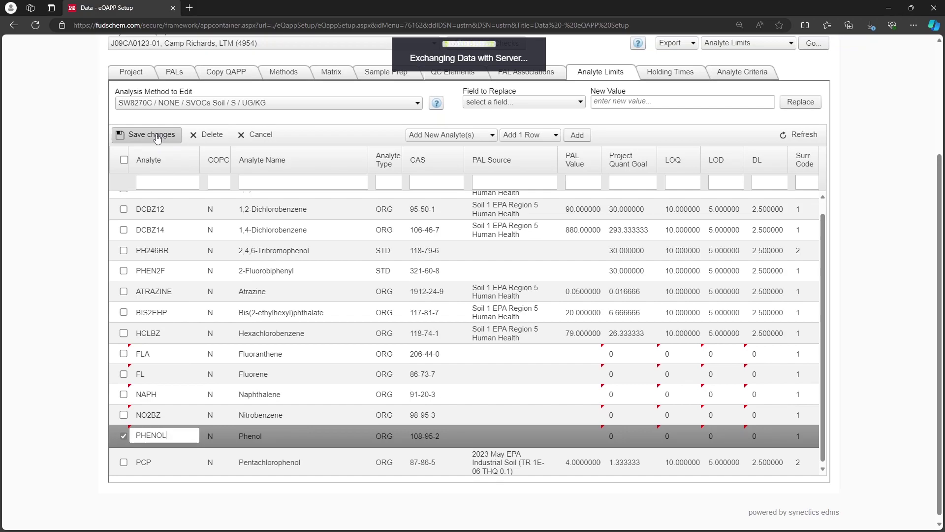
{"action": "left_click", "coordinate": [554, 76]}
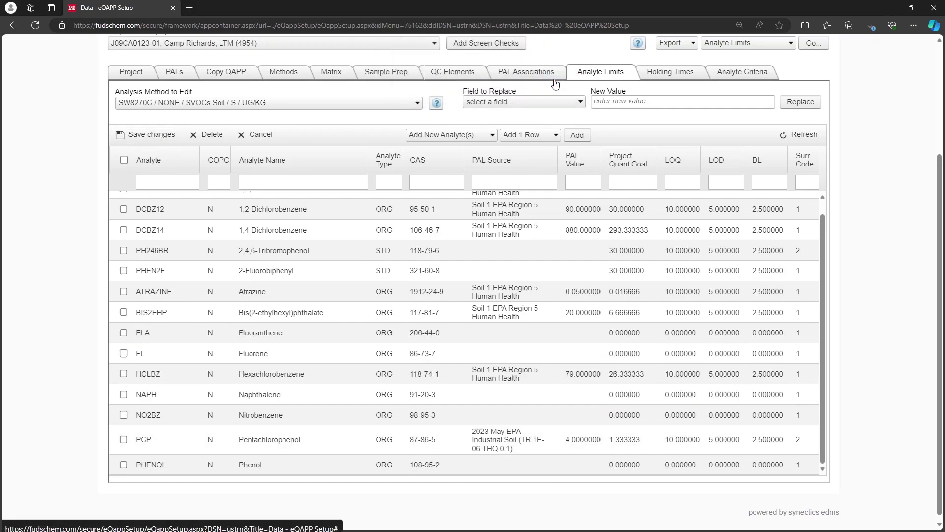
Step: Add one new surrogate record to the SW8270C limits
{"action": "left_click", "coordinate": [474, 141]}
{"action": "left_click", "coordinate": [474, 159]}
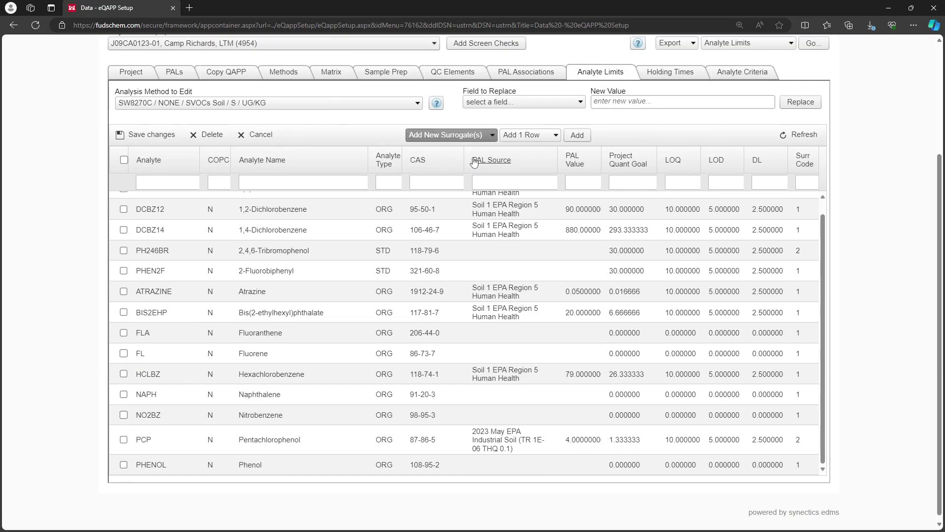
{"action": "left_click", "coordinate": [587, 139]}
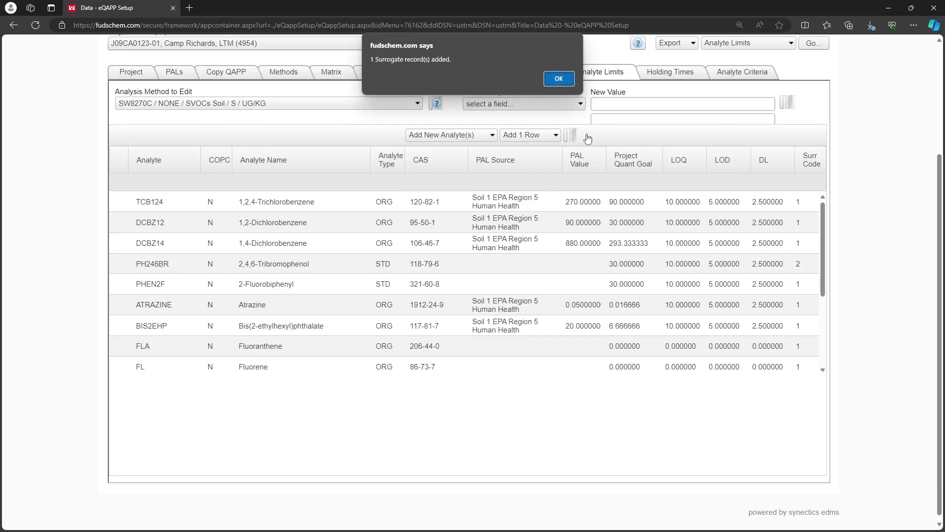
{"action": "left_click", "coordinate": [559, 78]}
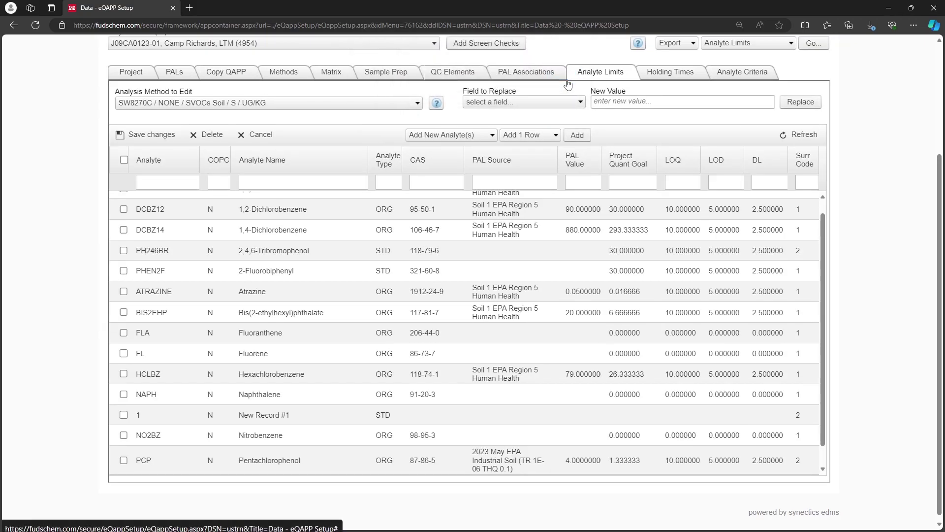
Step: Set the new record's analyte to Phenol-d5 (PHD5) and save it
{"action": "left_click", "coordinate": [138, 415]}
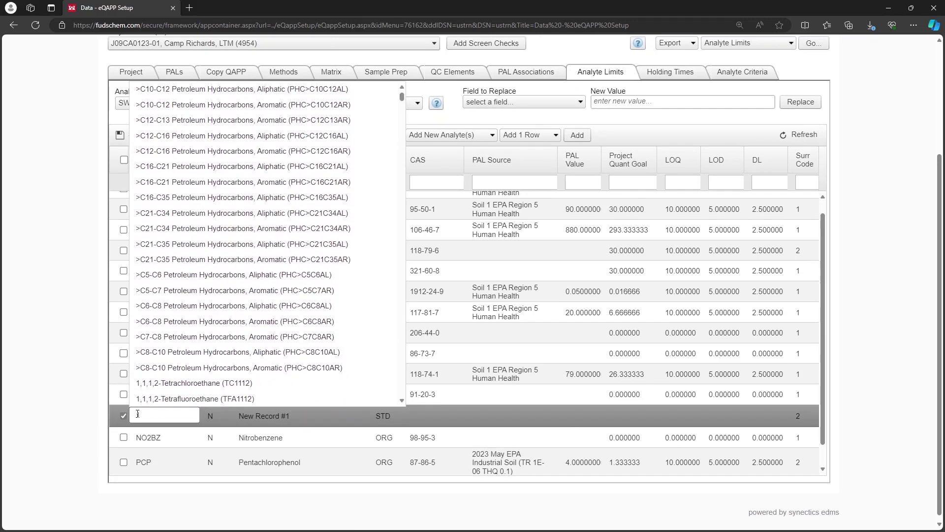
{"action": "type", "text": "phen"}
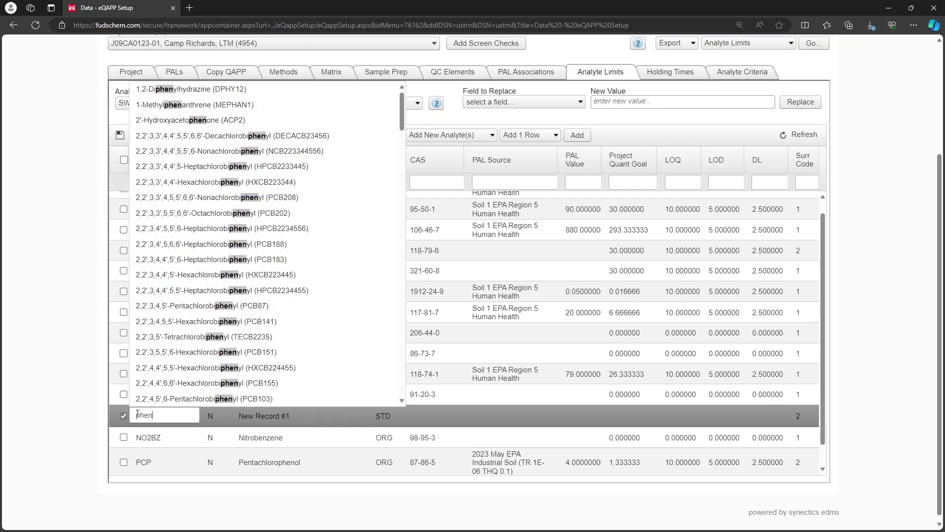
{"action": "type", "text": "ol-d"}
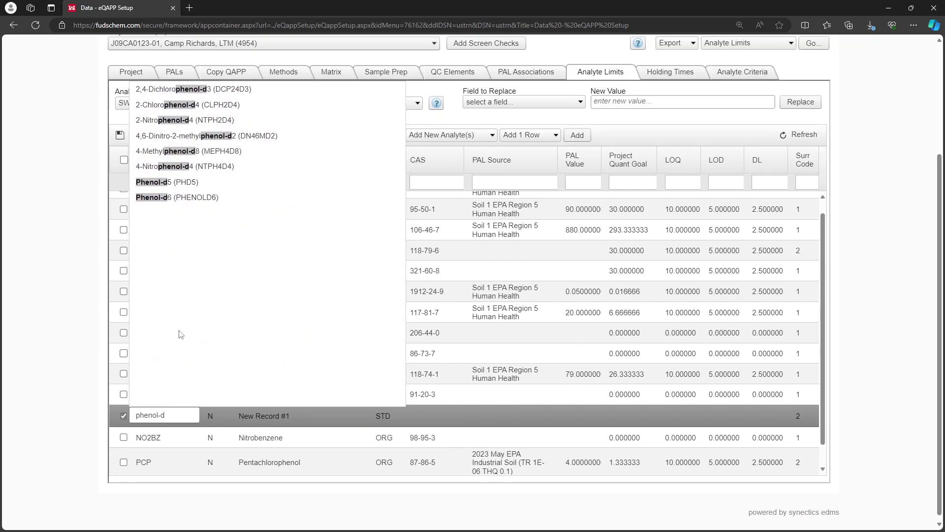
{"action": "left_click", "coordinate": [186, 183]}
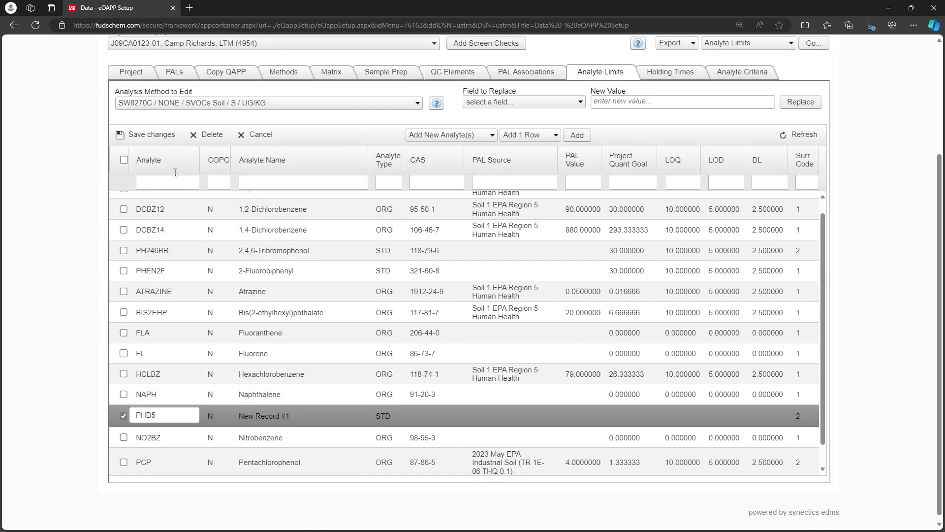
{"action": "left_click", "coordinate": [153, 136]}
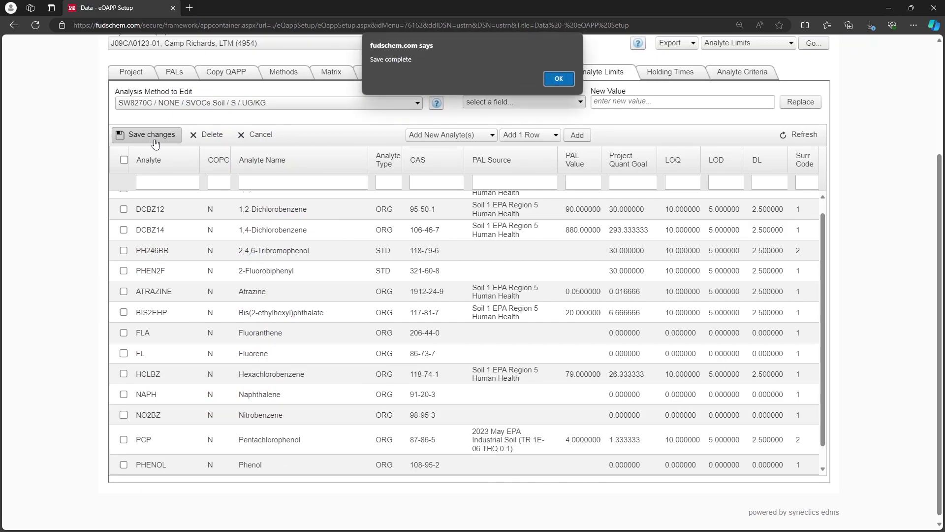
{"action": "left_click", "coordinate": [555, 80]}
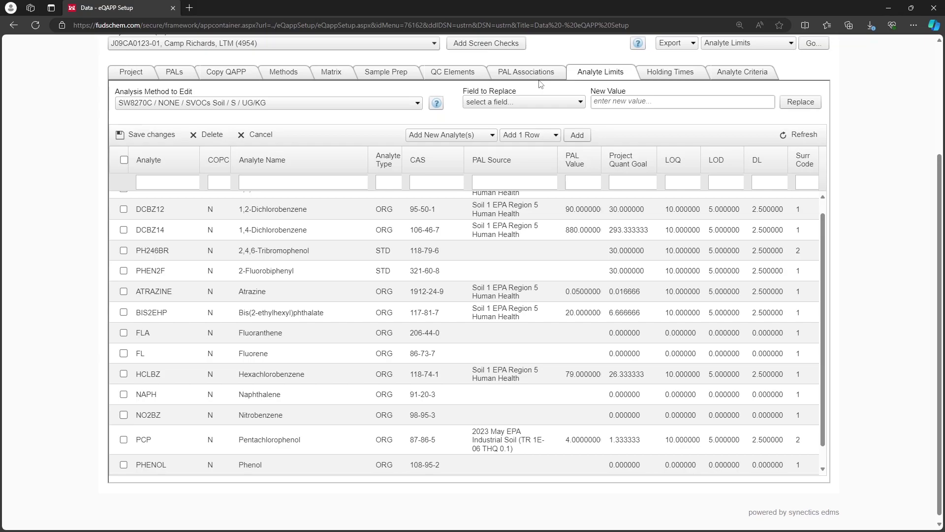
Step: Sort by PAL Source and select the eight sourceless rows: PH246BR, PHEN2F, FLA, FL, NAPH, NO2BZ, PHENOL, PHD5
{"action": "scroll", "coordinate": [534, 217], "scroll_direction": "up", "scroll_amount": 1}
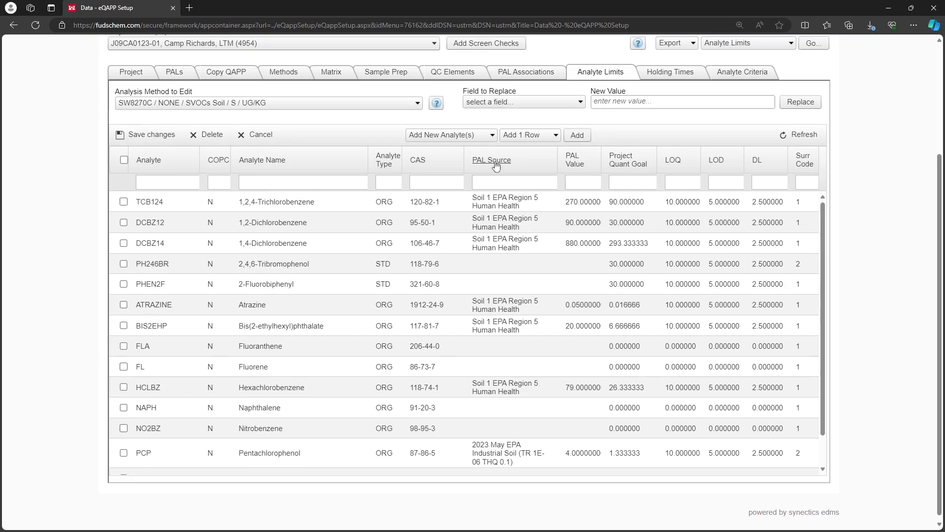
{"action": "left_click", "coordinate": [494, 161]}
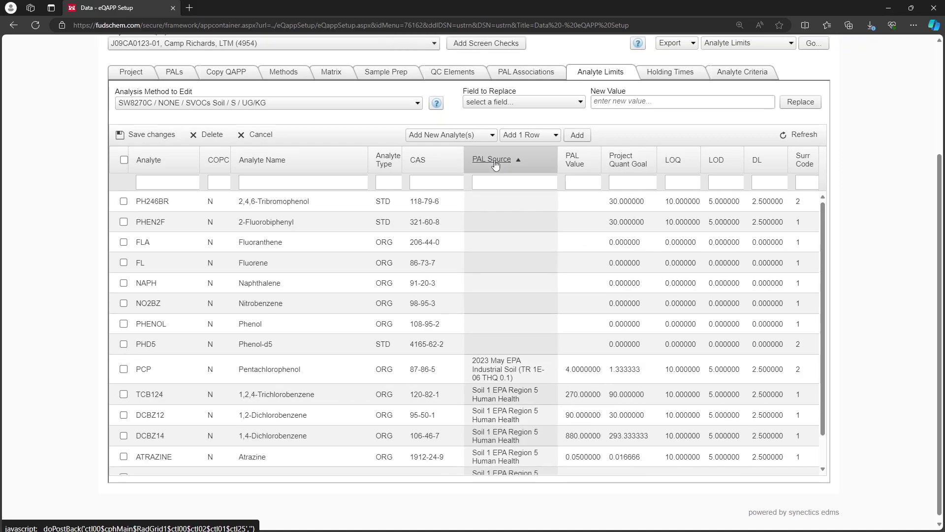
{"action": "left_click", "coordinate": [124, 201]}
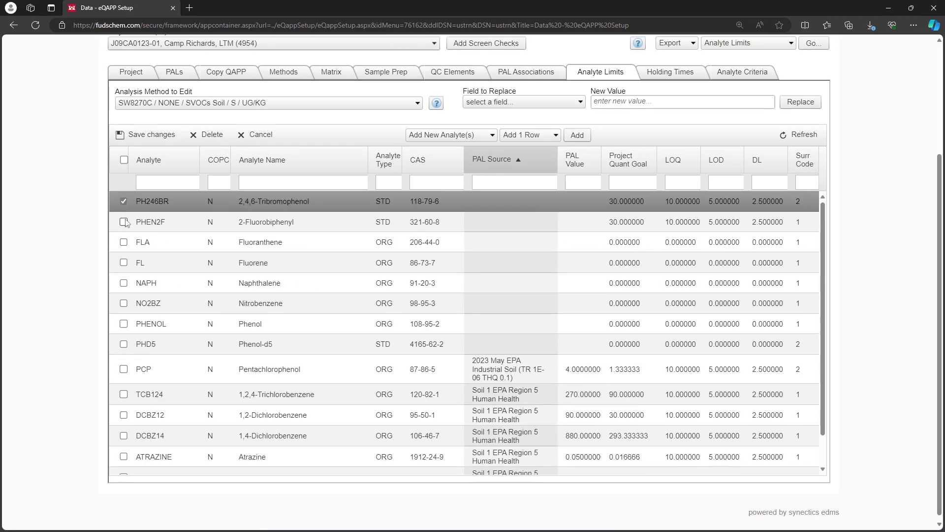
{"action": "left_click", "coordinate": [123, 222]}
{"action": "left_click", "coordinate": [124, 243]}
{"action": "left_click", "coordinate": [124, 263]}
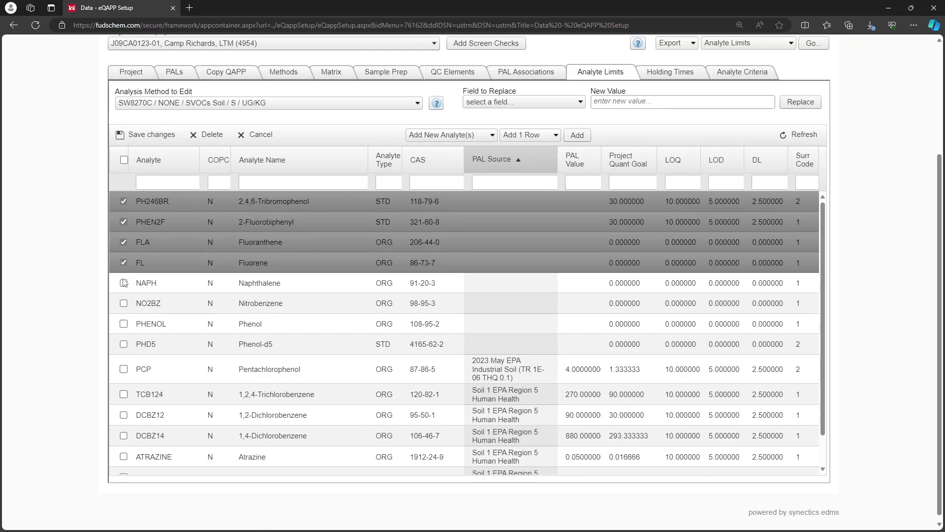
{"action": "left_click", "coordinate": [124, 283]}
{"action": "left_click", "coordinate": [124, 303]}
{"action": "left_click", "coordinate": [123, 323]}
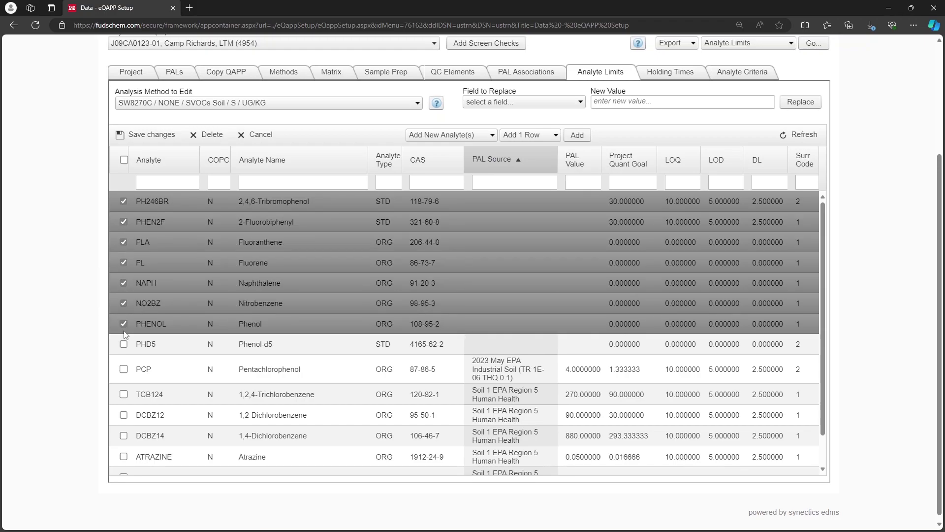
{"action": "left_click", "coordinate": [123, 343]}
Step: Bulk-replace their PAL Source with 2023 May EPA Industrial Soil (TR 1E-06 THQ 0.1) and save
{"action": "left_click", "coordinate": [538, 101]}
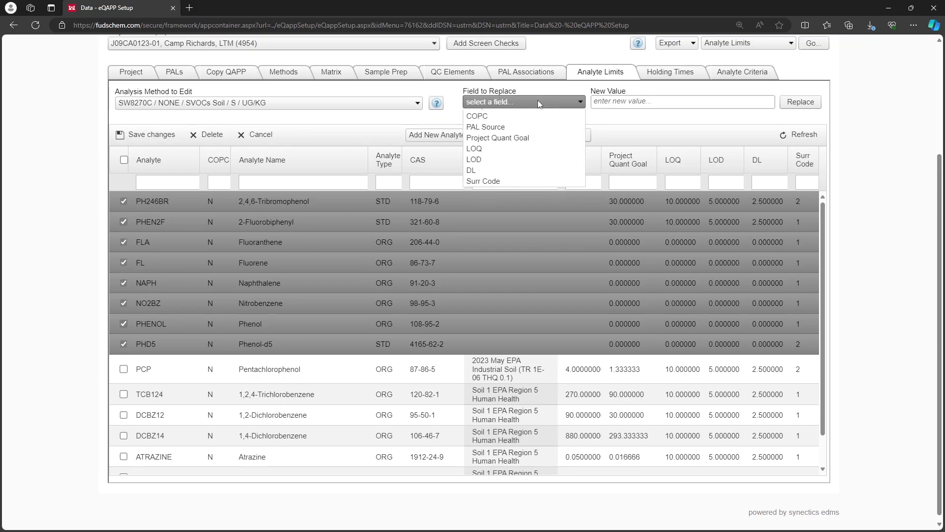
{"action": "left_click", "coordinate": [525, 144]}
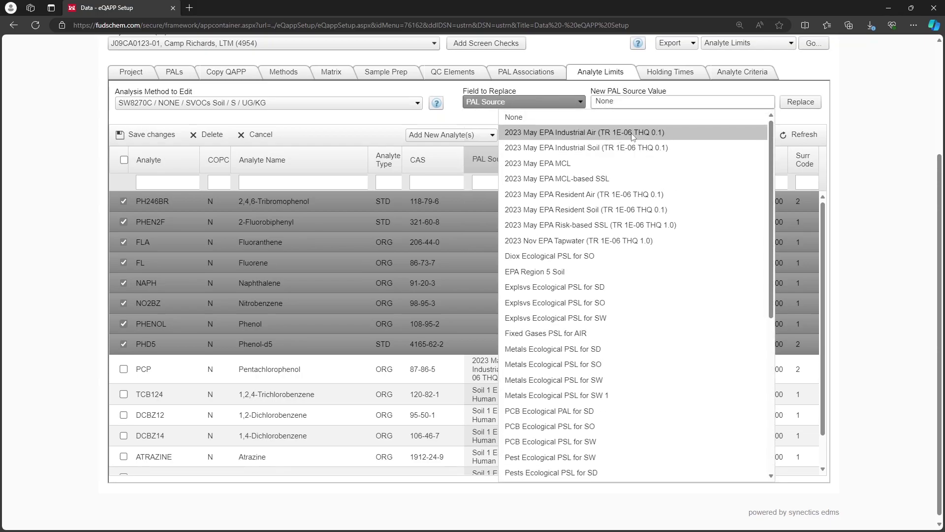
{"action": "left_click", "coordinate": [555, 147]}
{"action": "left_click", "coordinate": [793, 103]}
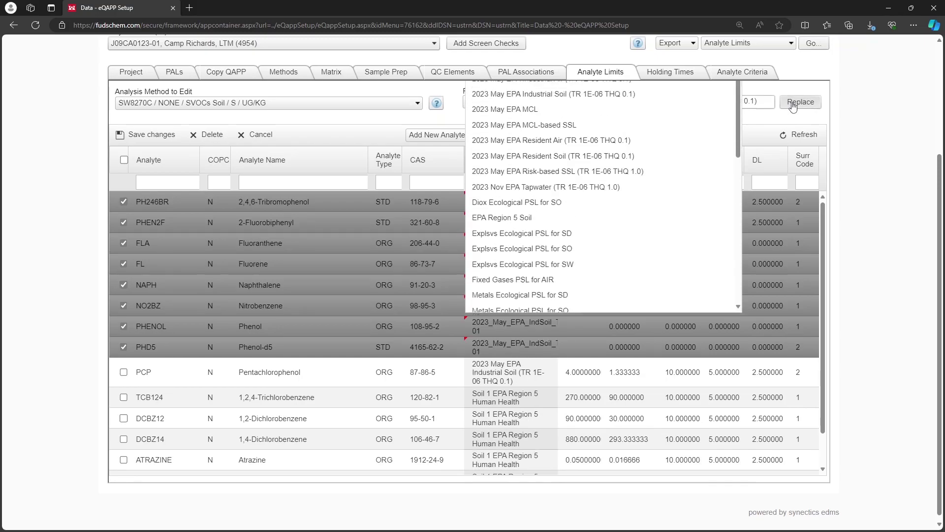
{"action": "left_click", "coordinate": [364, 138]}
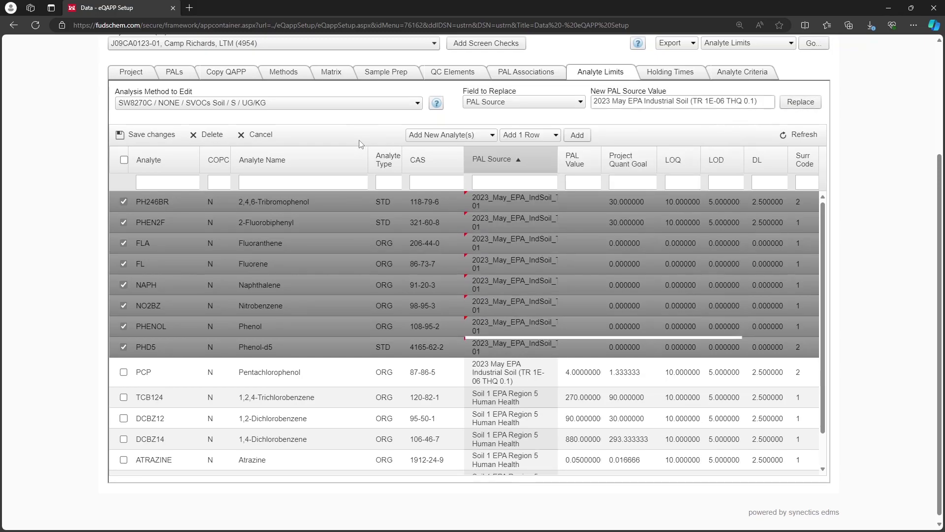
{"action": "left_click", "coordinate": [157, 136]}
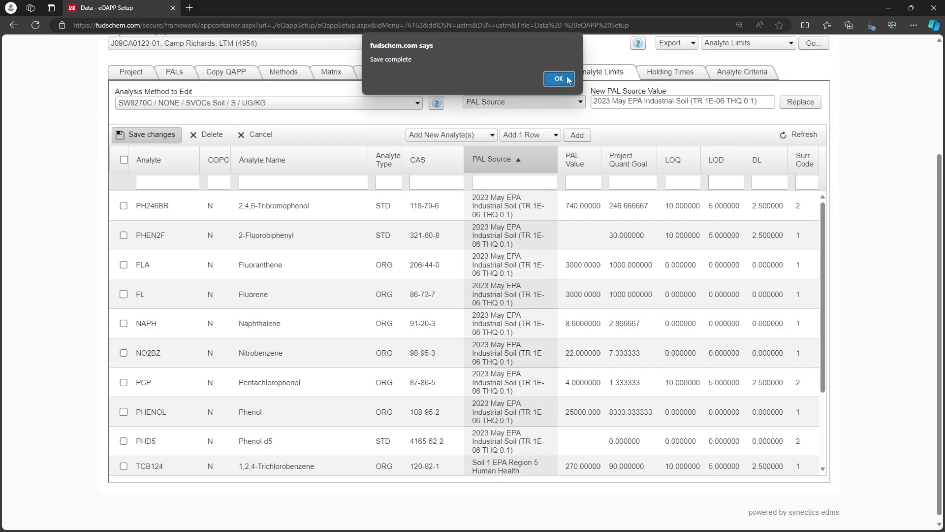
{"action": "left_click", "coordinate": [559, 78]}
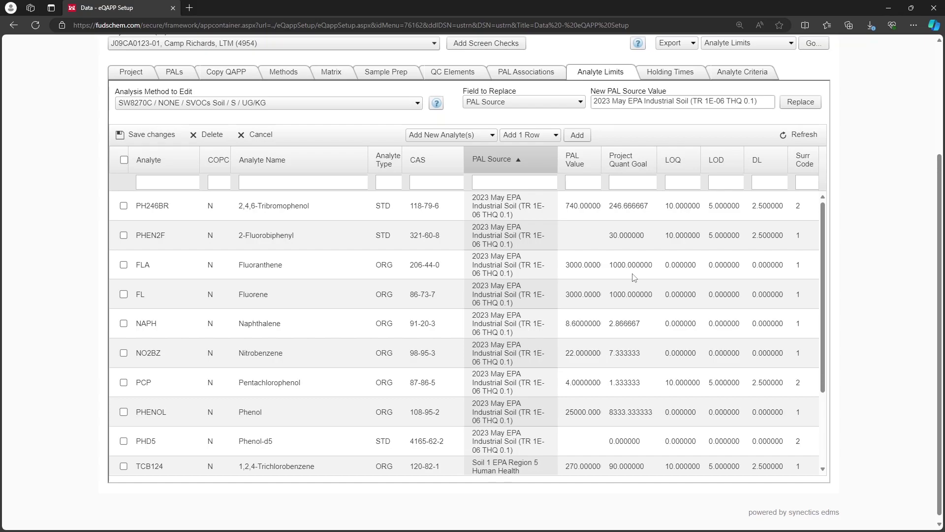
Step: Set Fluoranthene's LOQ to 0 and choose LOQ as the Field to Replace
{"action": "left_click", "coordinate": [628, 264]}
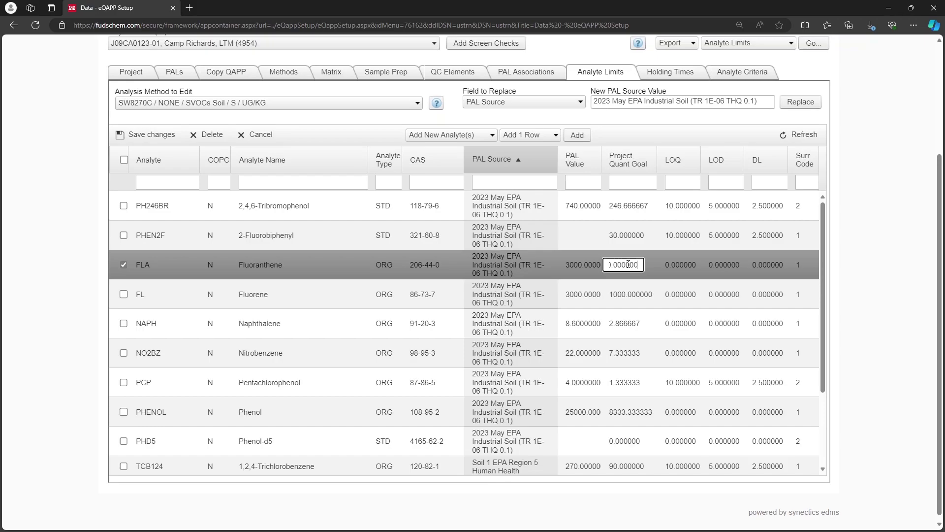
{"action": "left_click_drag", "start_coordinate": [642, 264], "coordinate": [603, 264]}
{"action": "left_click", "coordinate": [682, 261]}
{"action": "left_click_drag", "start_coordinate": [687, 265], "coordinate": [652, 265]}
{"action": "type", "text": "00"}
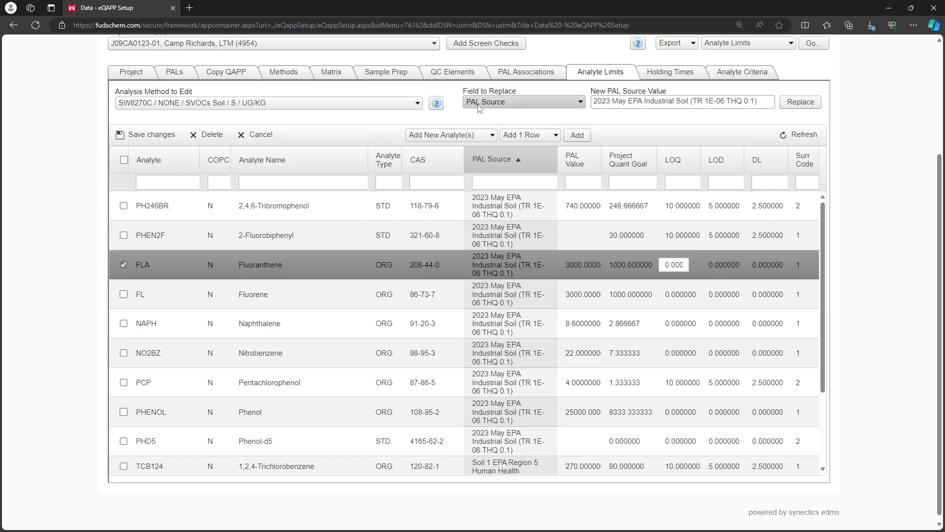
{"action": "left_click", "coordinate": [479, 103]}
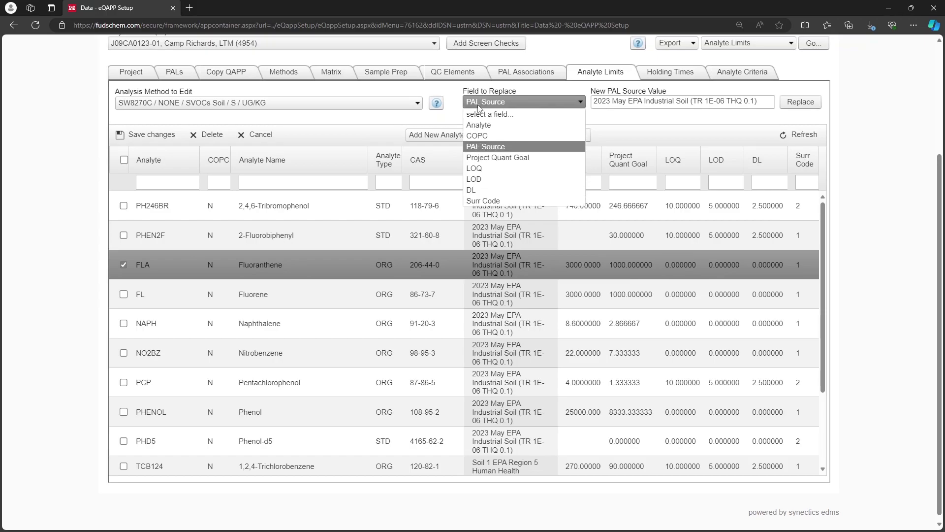
{"action": "left_click", "coordinate": [483, 173]}
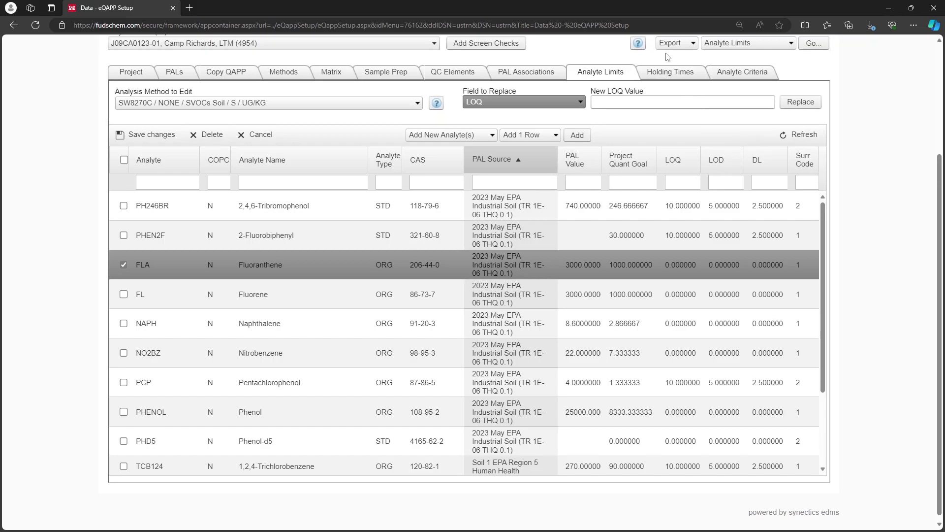
Step: Export the Analyte Limits to CSV and dismiss the re-import warning
{"action": "scroll", "coordinate": [667, 56], "scroll_direction": "up", "scroll_amount": 2}
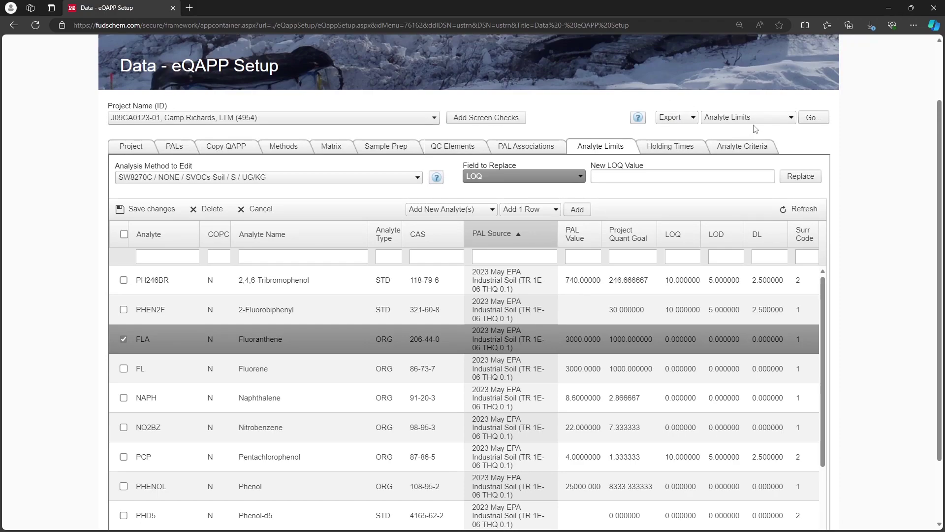
{"action": "left_click", "coordinate": [819, 125]}
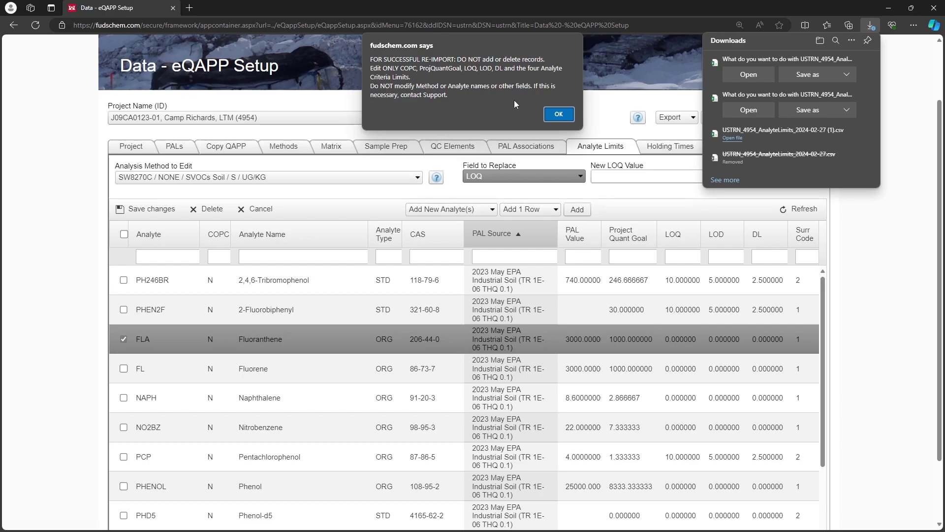
{"action": "left_click", "coordinate": [560, 113]}
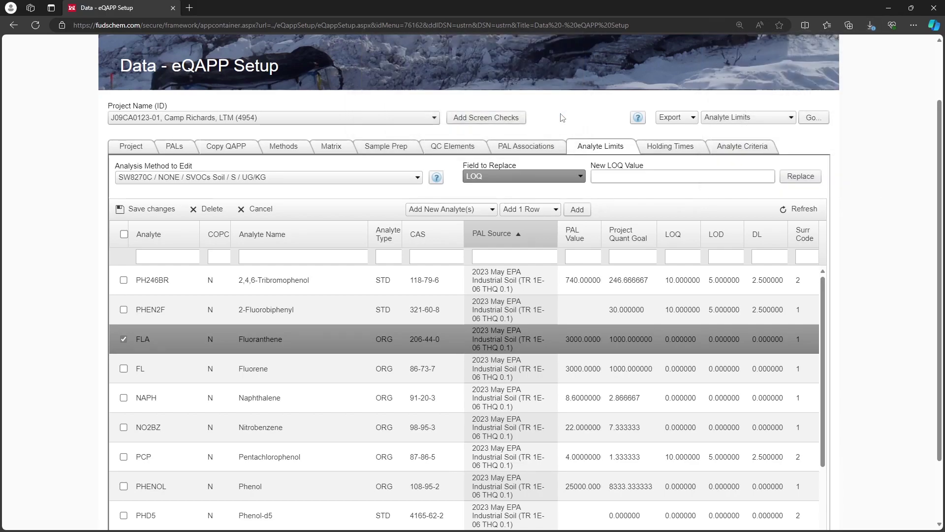
Step: Save the downloaded CSV into the tutorial's FY24 videos folder
{"action": "left_click", "coordinate": [871, 26]}
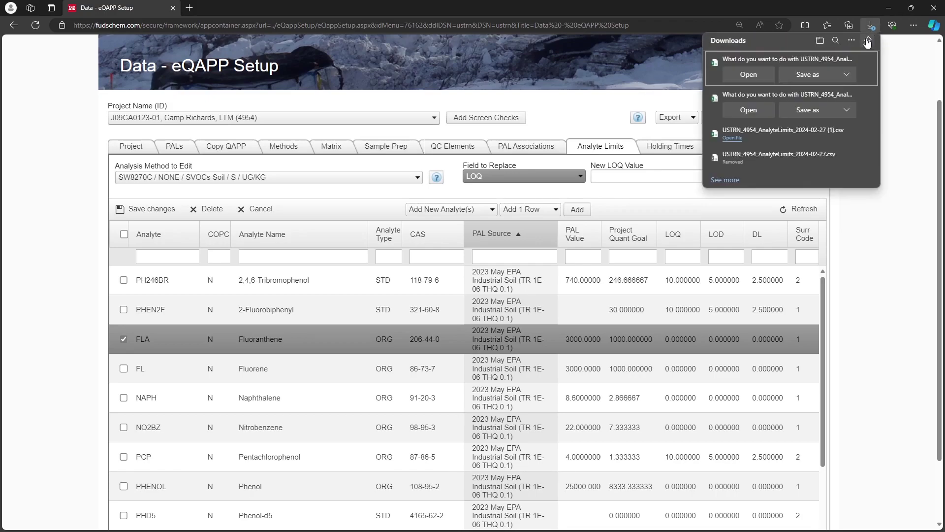
{"action": "left_click", "coordinate": [810, 74]}
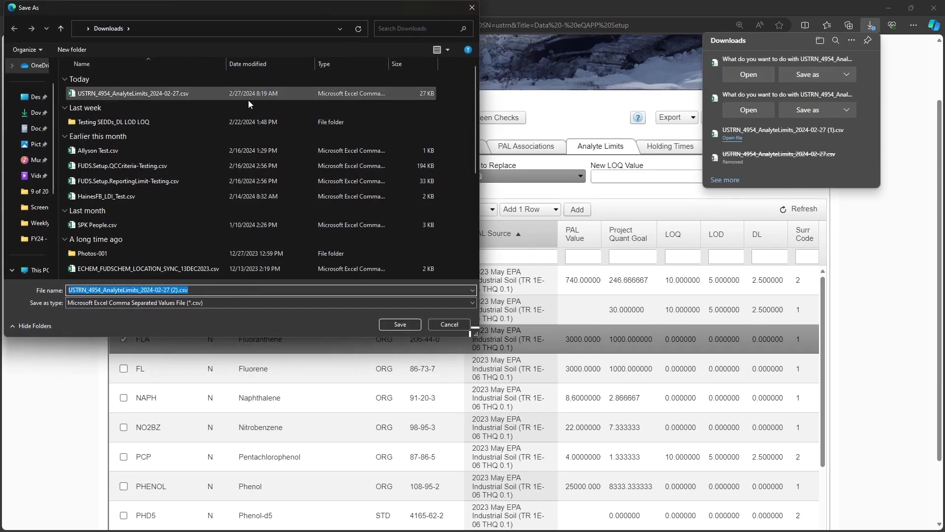
{"action": "left_click", "coordinate": [155, 28]}
{"action": "type", "text": "alerieMariana\\Desktop\\Videos\\FY24 - 22 of 48 - Customizing an Analyte List - eQAPP Advanced"}
{"action": "key", "text": "Return"}
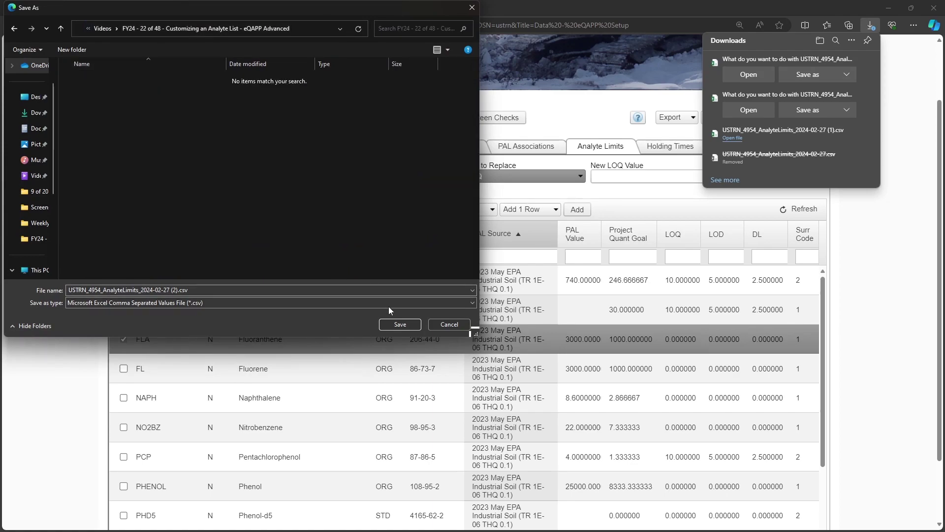
{"action": "left_click", "coordinate": [399, 325]}
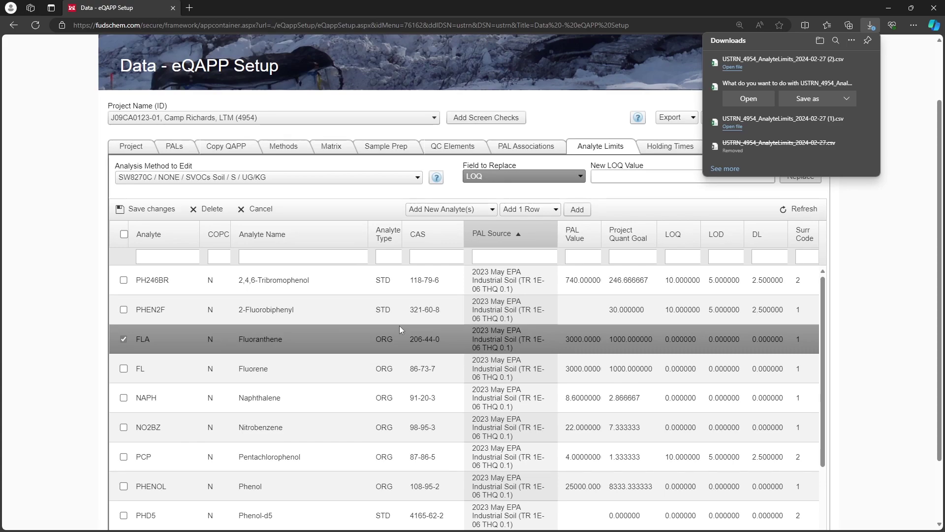
{"action": "left_click", "coordinate": [577, 113]}
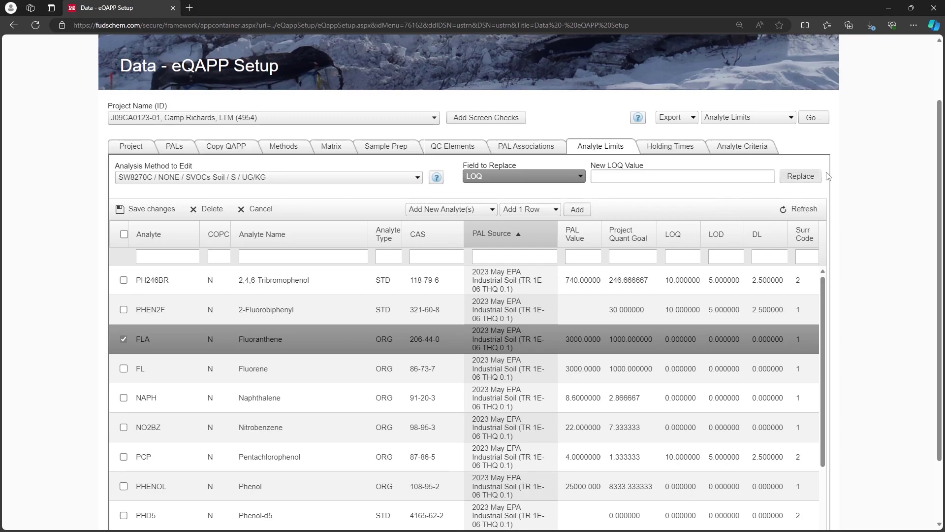
{"action": "left_click", "coordinate": [870, 27]}
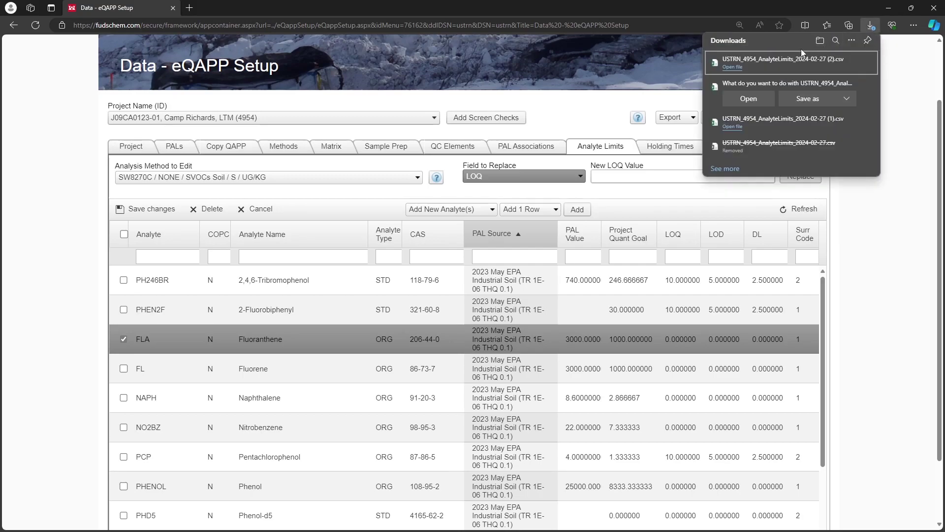
Step: Open the exported CSV in Excel and filter Method to SW8270C and ListName to SVOCs Soil
{"action": "mouse_move", "coordinate": [786, 60]}
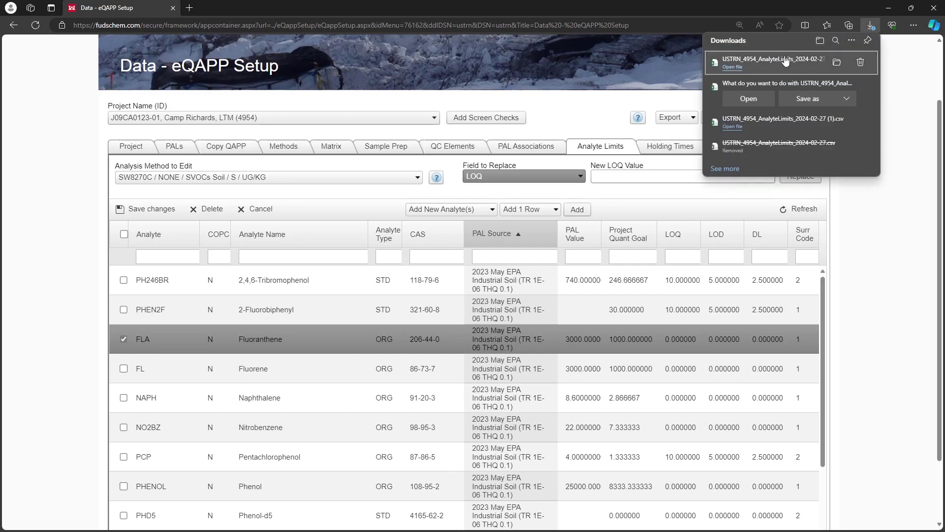
{"action": "left_click", "coordinate": [785, 60]}
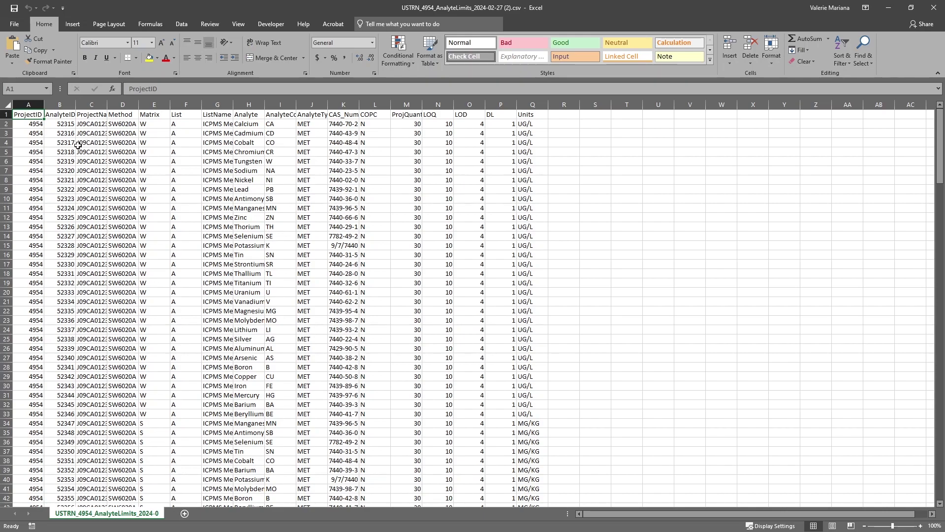
{"action": "left_click", "coordinate": [6, 114]}
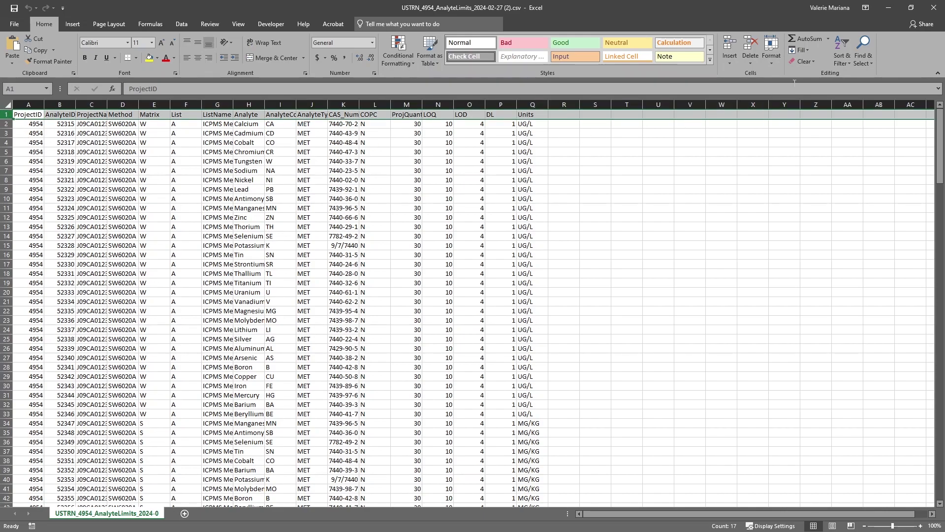
{"action": "left_click", "coordinate": [836, 56]}
{"action": "left_click", "coordinate": [852, 112]}
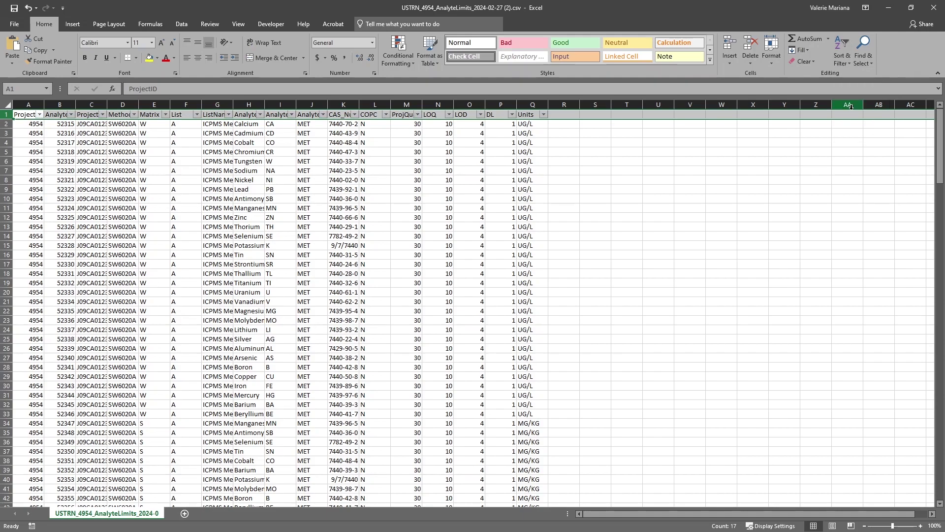
{"action": "left_click", "coordinate": [134, 114]}
{"action": "left_click", "coordinate": [62, 211]}
{"action": "left_click", "coordinate": [55, 242]}
{"action": "left_click", "coordinate": [69, 302]}
{"action": "left_click", "coordinate": [229, 114]}
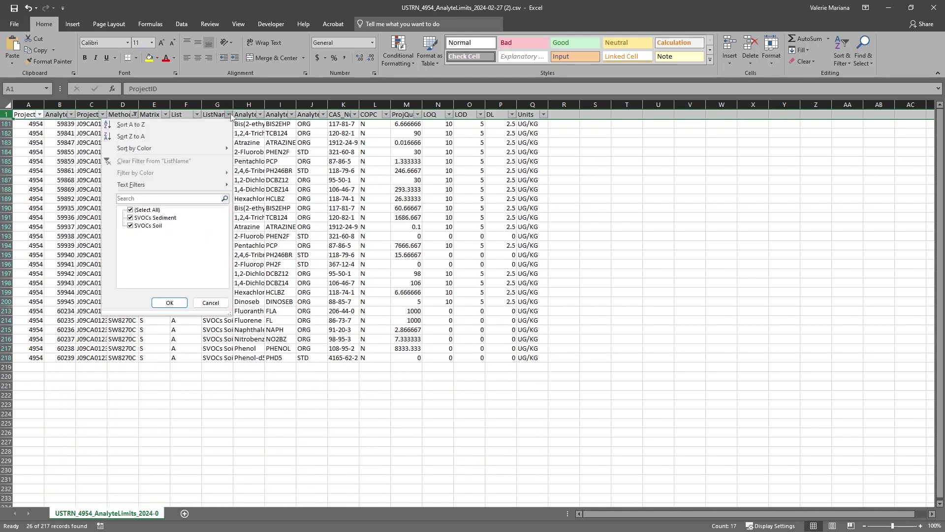
{"action": "left_click", "coordinate": [153, 219]}
{"action": "left_click", "coordinate": [169, 303]}
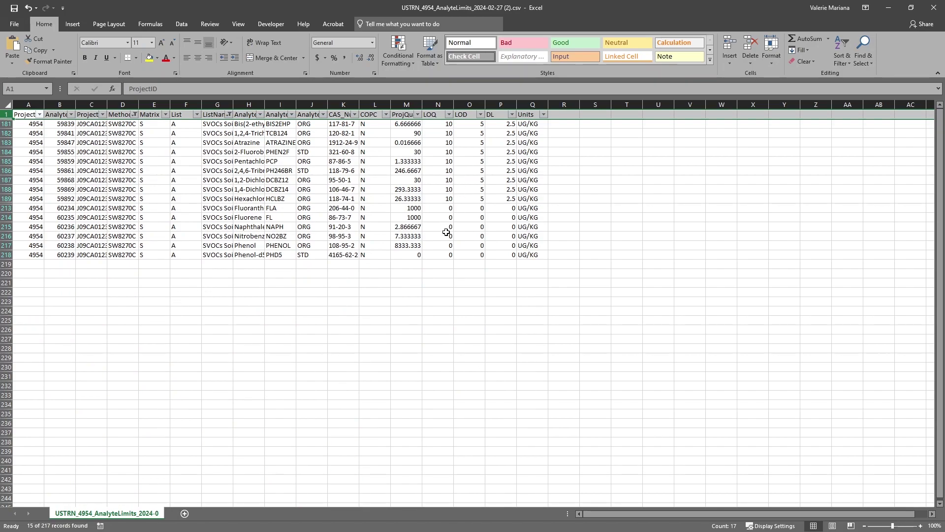
Step: Fill row 189's LOQ 10, LOD 5 and DL 2.5 down to the zero-limit rows through 218
{"action": "left_click", "coordinate": [449, 198]}
{"action": "left_click_drag", "start_coordinate": [459, 199], "coordinate": [497, 197]}
{"action": "left_click_drag", "start_coordinate": [504, 255], "coordinate": [444, 202]}
{"action": "key", "text": "ctrl+d"}
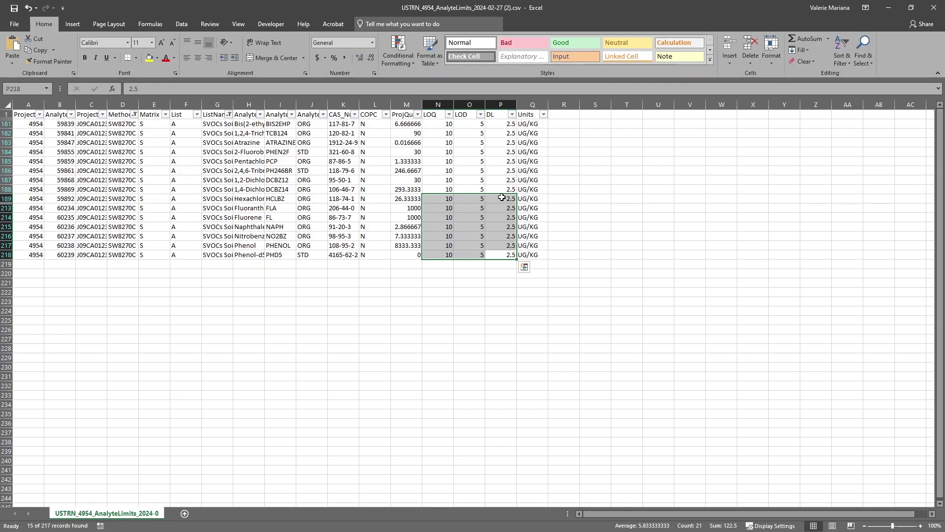
{"action": "key", "text": "Escape"}
Step: Save the workbook as CSV over the existing export file
{"action": "left_click", "coordinate": [15, 24]}
{"action": "left_click", "coordinate": [22, 124]}
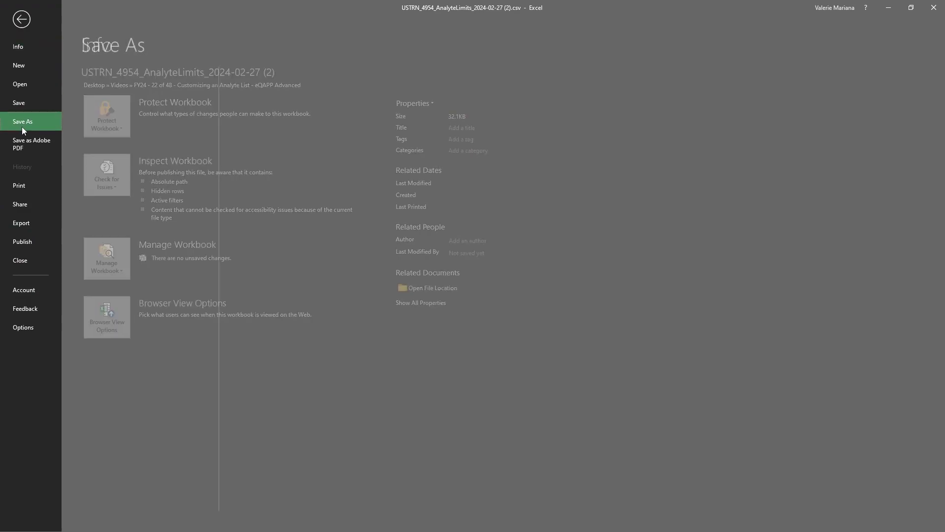
{"action": "left_click", "coordinate": [338, 87]}
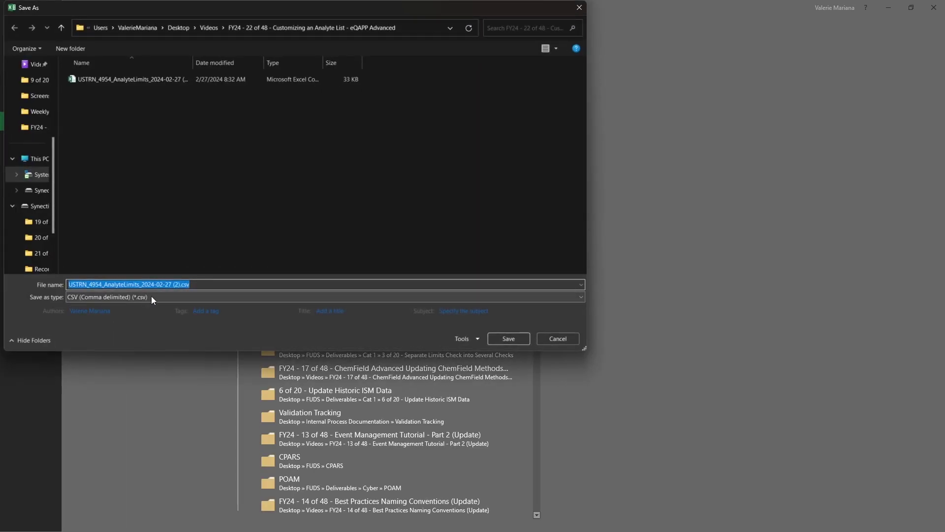
{"action": "left_click", "coordinate": [503, 338]}
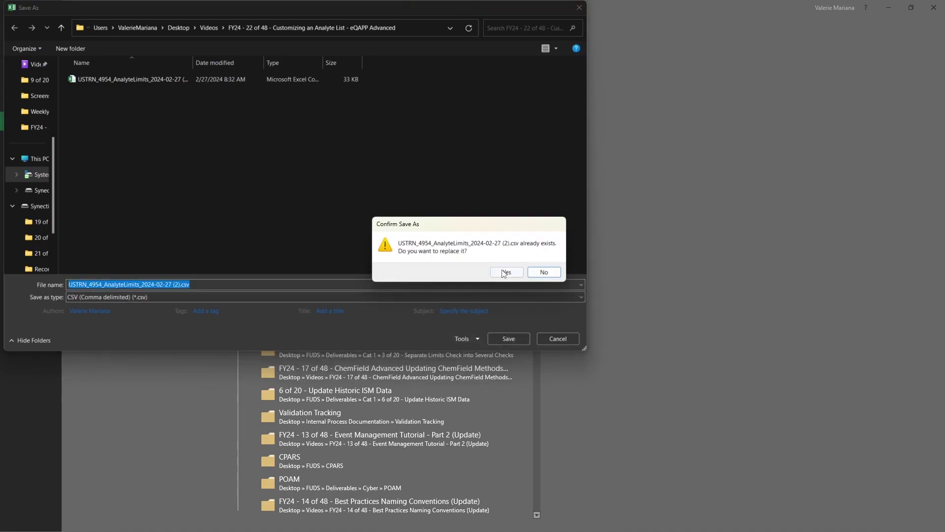
{"action": "left_click", "coordinate": [505, 273]}
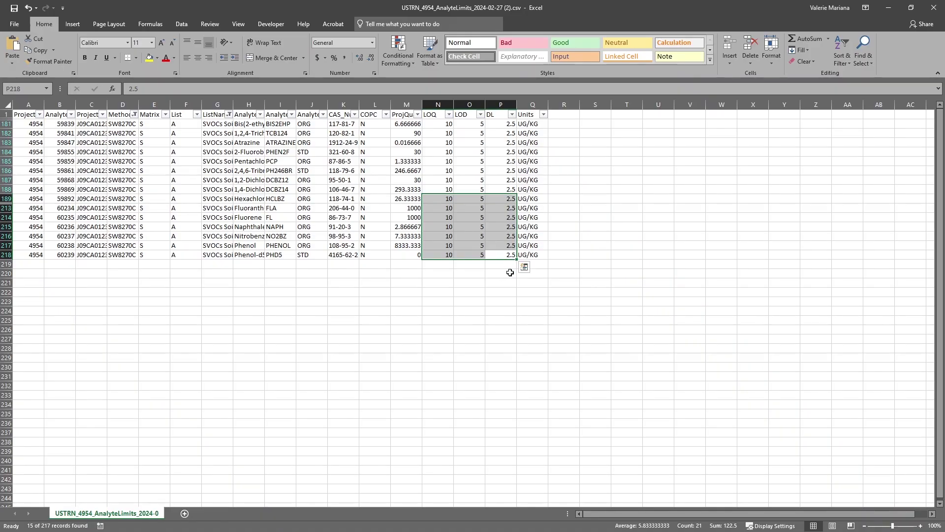
Step: Close Excel and import the edited analyte limits CSV into FUDSChem
{"action": "left_click", "coordinate": [937, 10]}
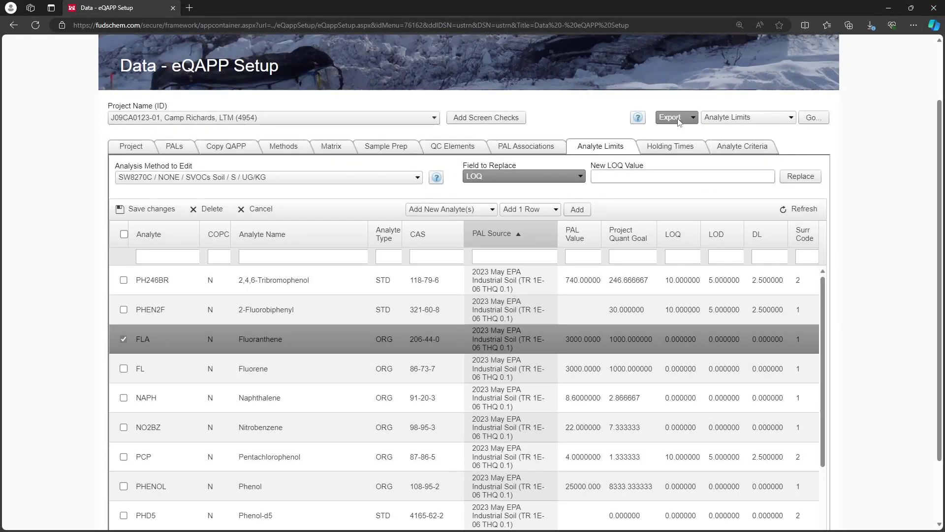
{"action": "left_click", "coordinate": [670, 142]}
{"action": "left_click", "coordinate": [814, 117]}
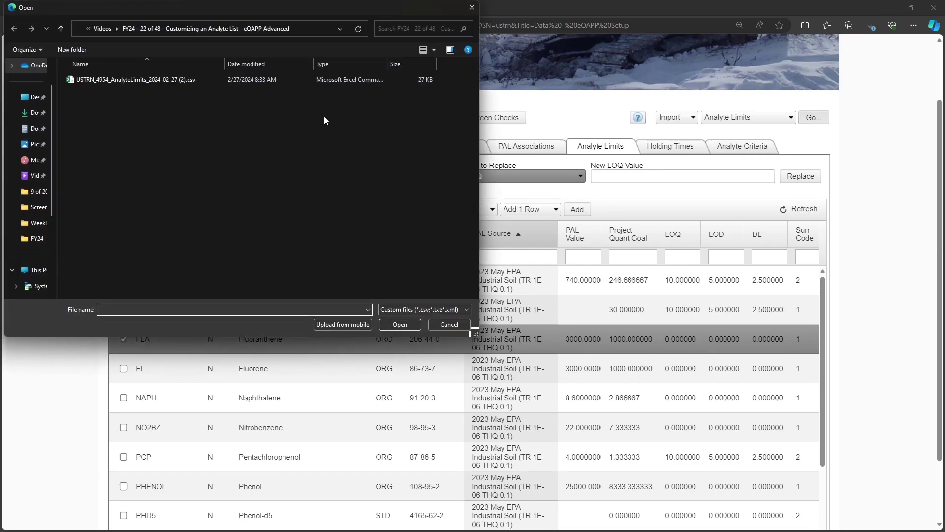
{"action": "left_click", "coordinate": [173, 81]}
{"action": "left_click", "coordinate": [389, 323]}
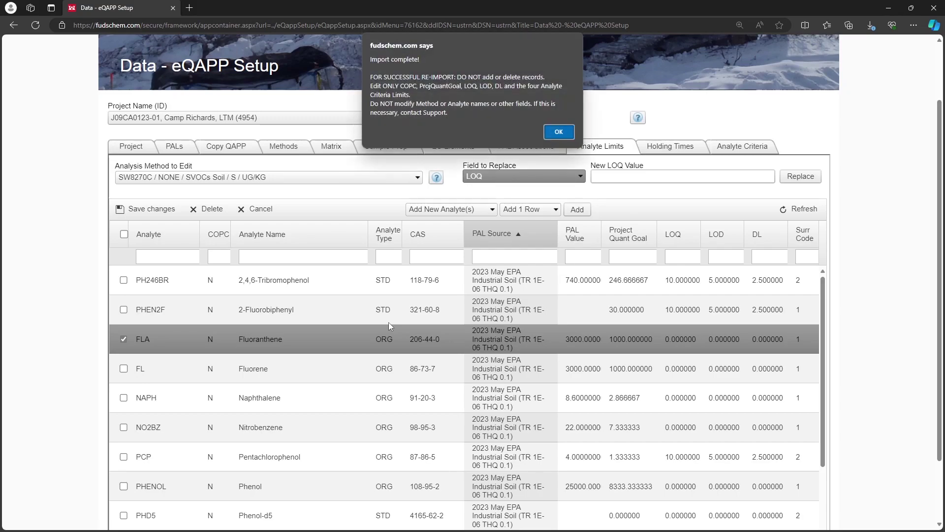
{"action": "left_click", "coordinate": [560, 133]}
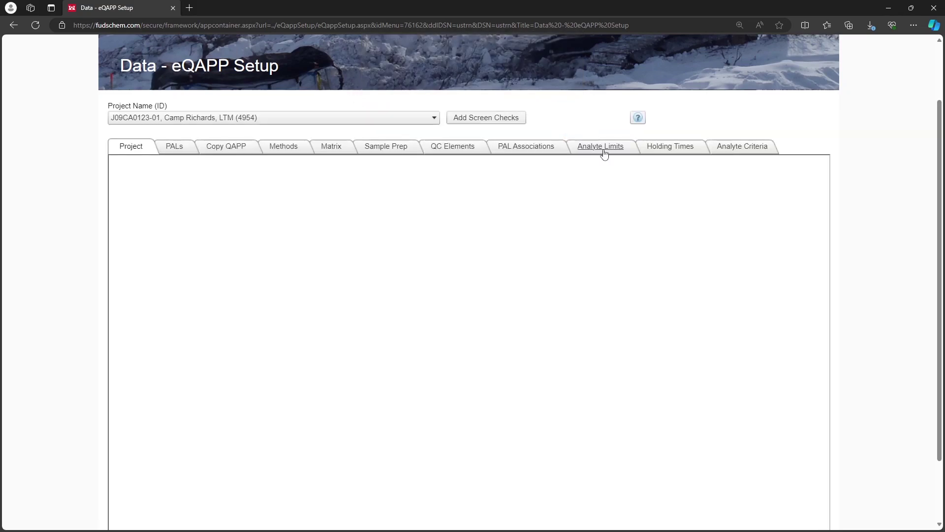
Step: Reload the SW8270C SVOCs Soil limits and check the LOQ 10, LOD 5, DL 2.5 values
{"action": "left_click", "coordinate": [604, 150]}
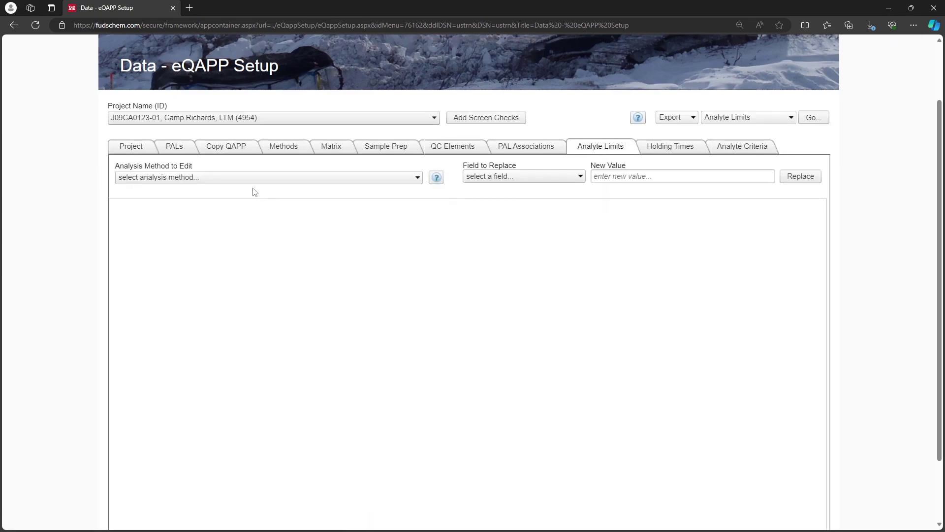
{"action": "left_click", "coordinate": [252, 180]}
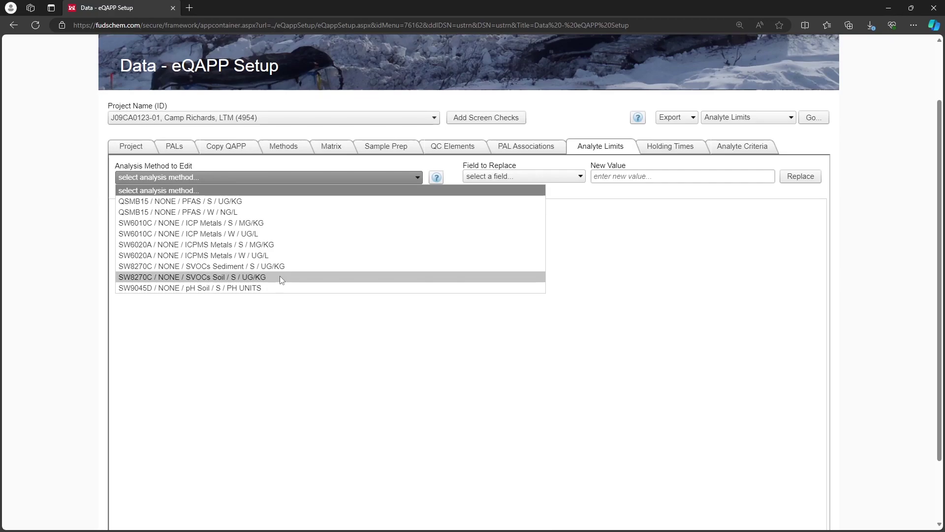
{"action": "left_click", "coordinate": [280, 277]}
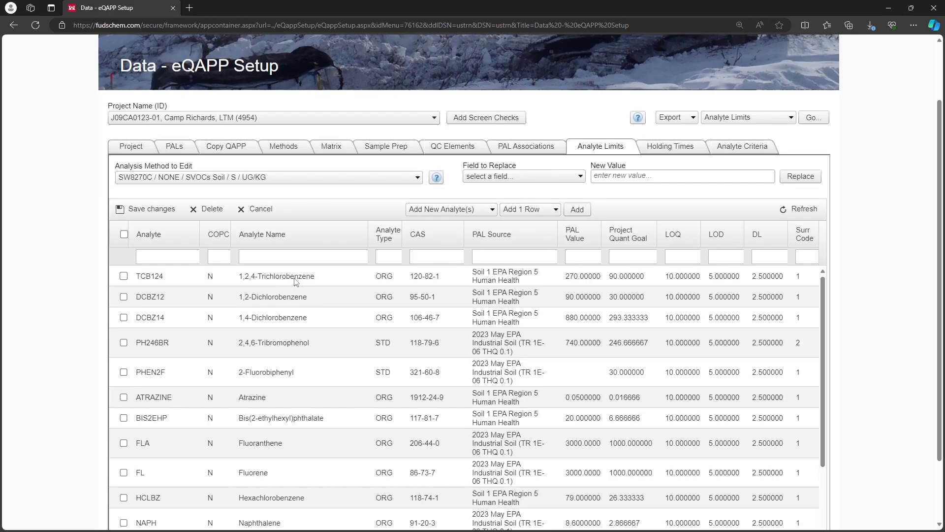
{"action": "scroll", "coordinate": [860, 223], "scroll_direction": "down", "scroll_amount": 2}
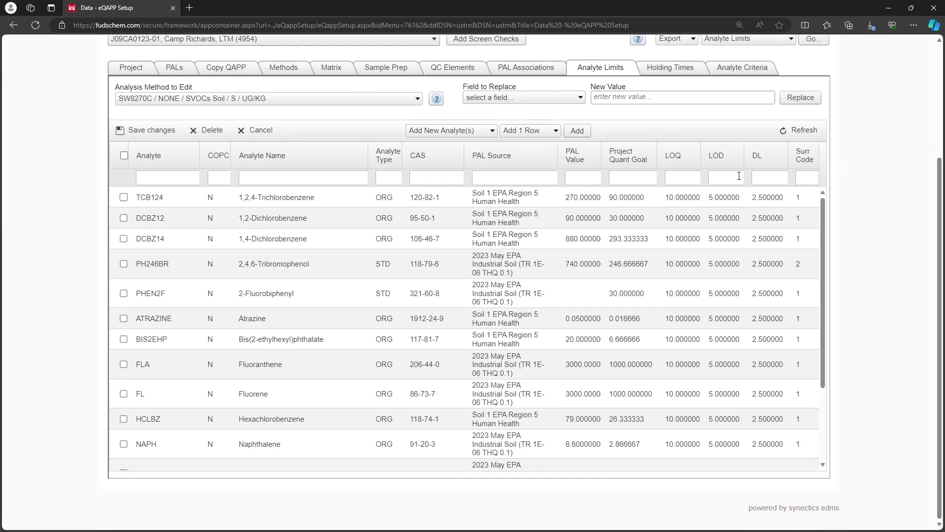
{"action": "scroll", "coordinate": [742, 227], "scroll_direction": "down", "scroll_amount": 3}
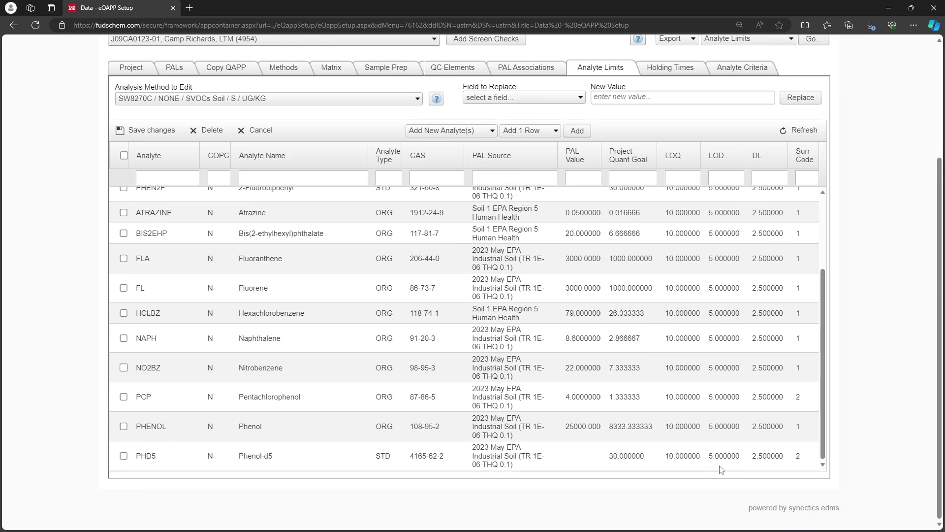
{"action": "scroll", "coordinate": [800, 328], "scroll_direction": "up", "scroll_amount": 3}
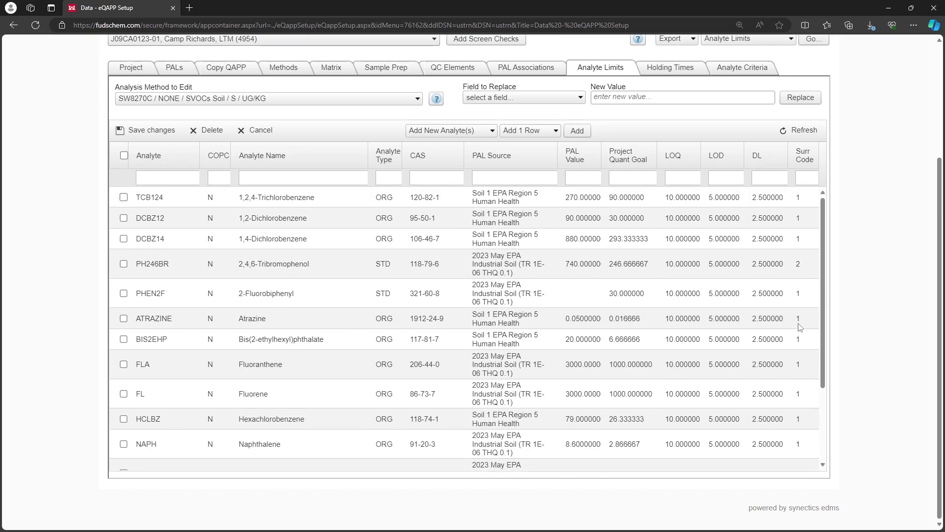
{"action": "scroll", "coordinate": [857, 315], "scroll_direction": "up", "scroll_amount": 2}
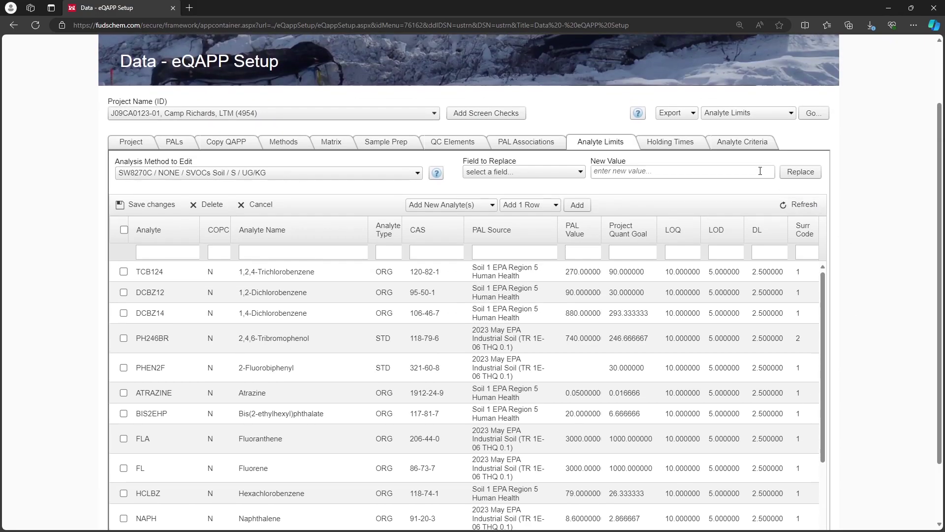
Step: Load the SW8270C SVOCs Soil holding times and review them: Test 40, Prep 14 days
{"action": "left_click", "coordinate": [672, 146]}
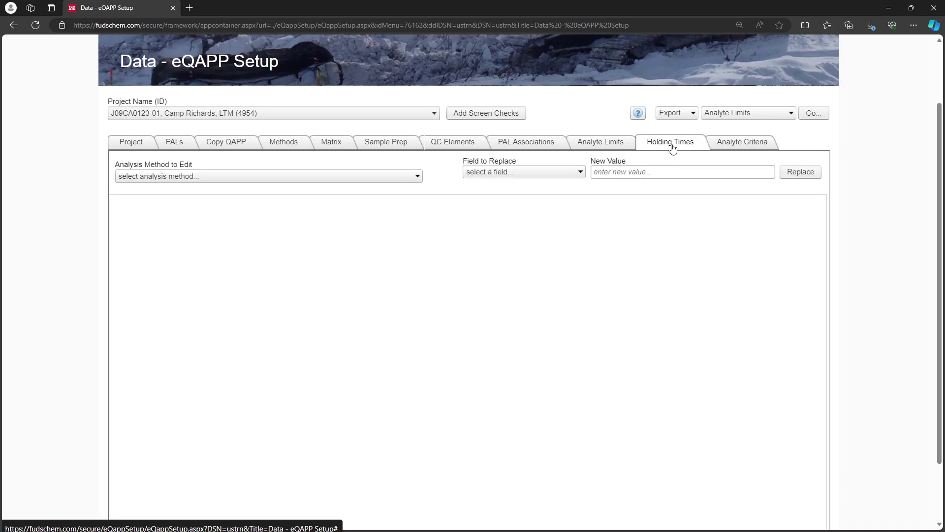
{"action": "left_click", "coordinate": [331, 176]}
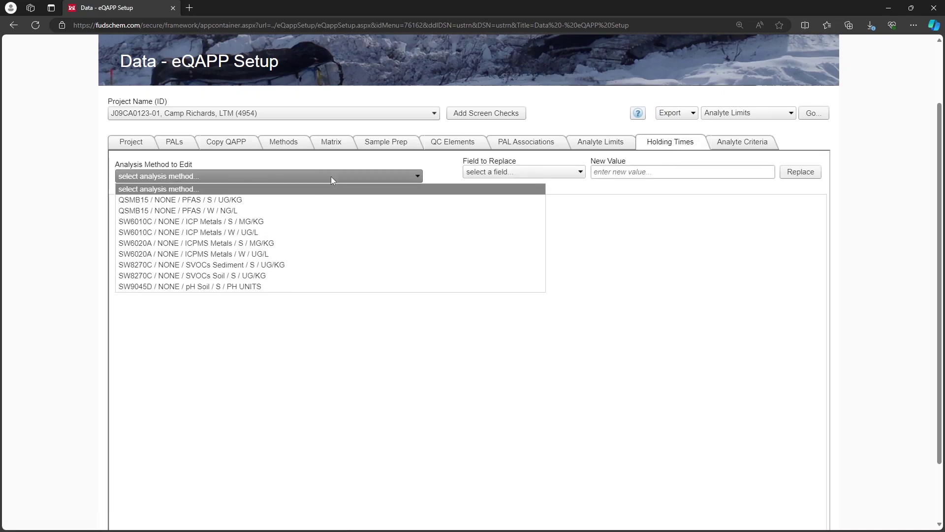
{"action": "left_click", "coordinate": [323, 274]}
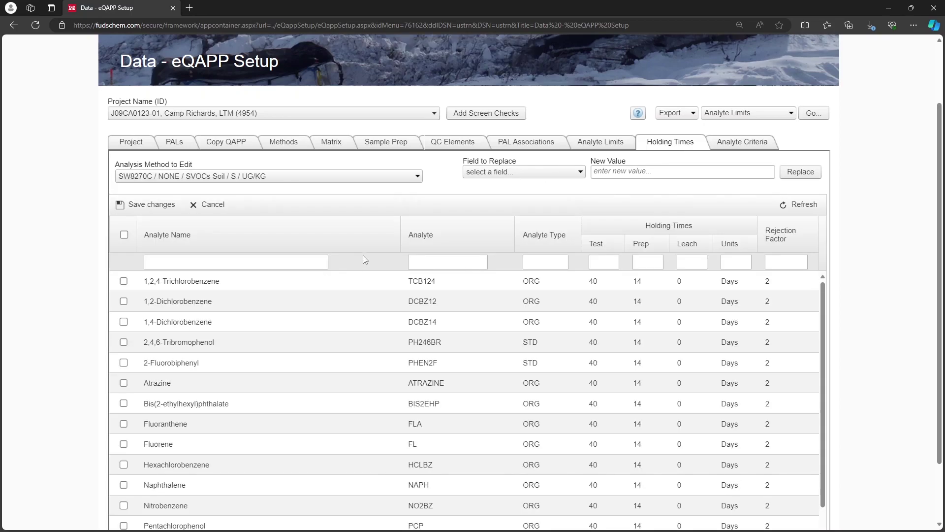
{"action": "scroll", "coordinate": [363, 255], "scroll_direction": "down", "scroll_amount": 2}
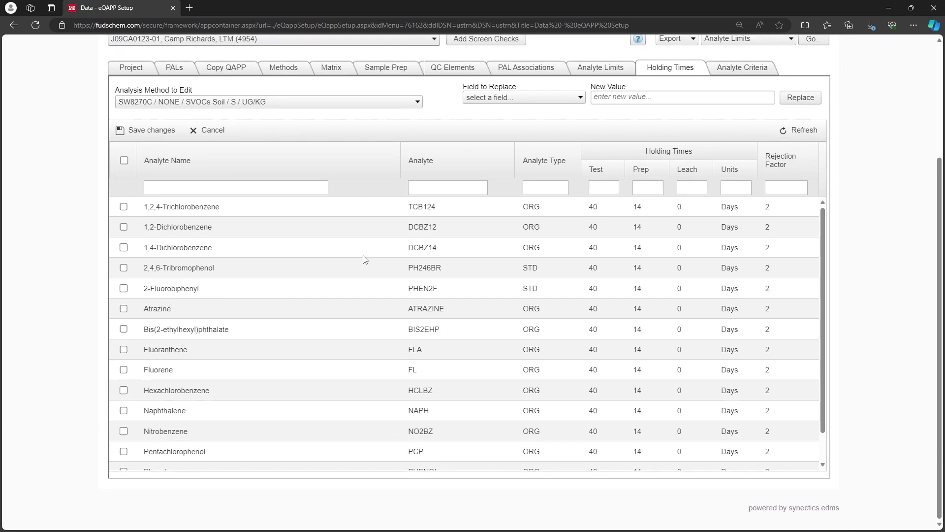
{"action": "scroll", "coordinate": [560, 243], "scroll_direction": "down", "scroll_amount": 1}
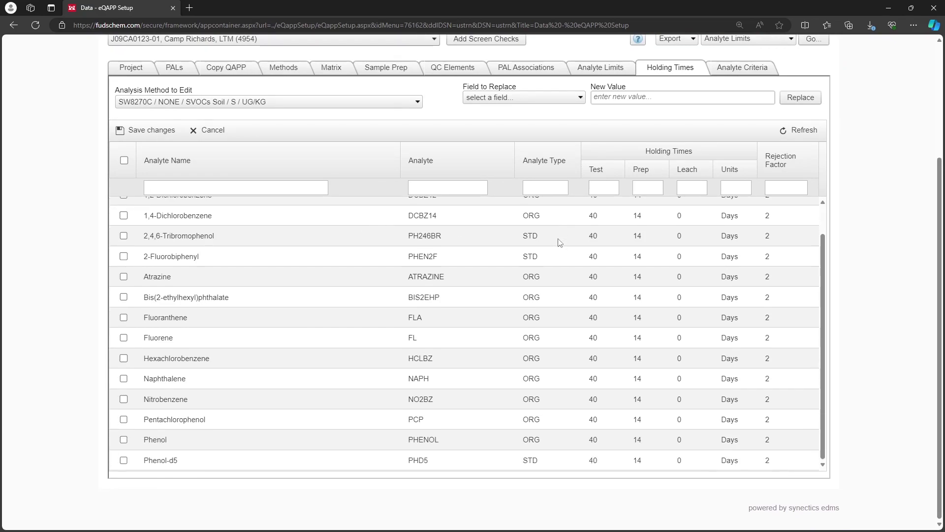
{"action": "scroll", "coordinate": [560, 242], "scroll_direction": "up", "scroll_amount": 1}
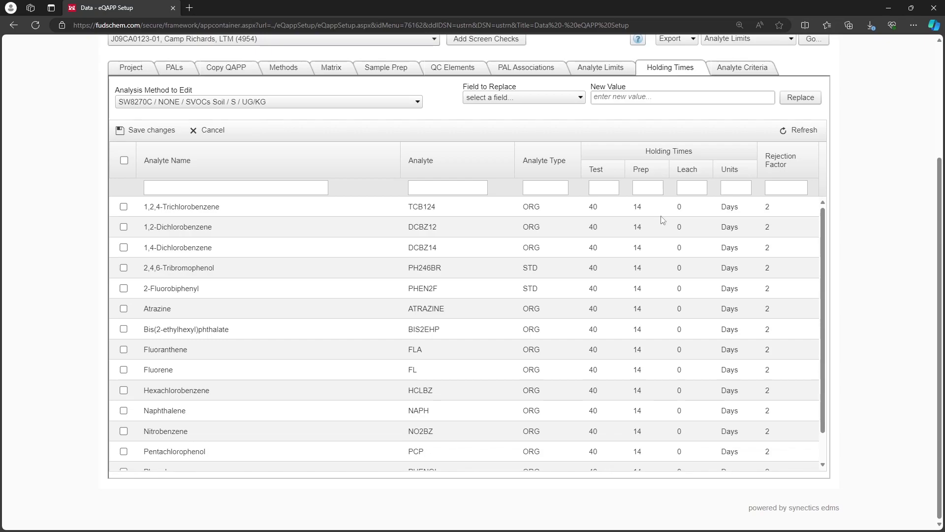
{"action": "scroll", "coordinate": [578, 220], "scroll_direction": "down", "scroll_amount": 1}
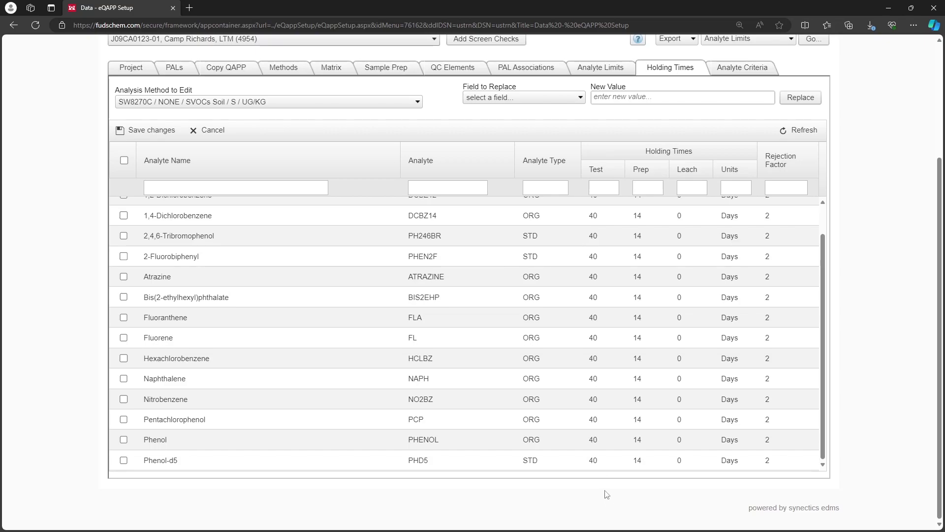
Step: Check Phenol-d5's Field to Replace options: Units kept as Days, then Rejection Factor
{"action": "left_click", "coordinate": [598, 460]}
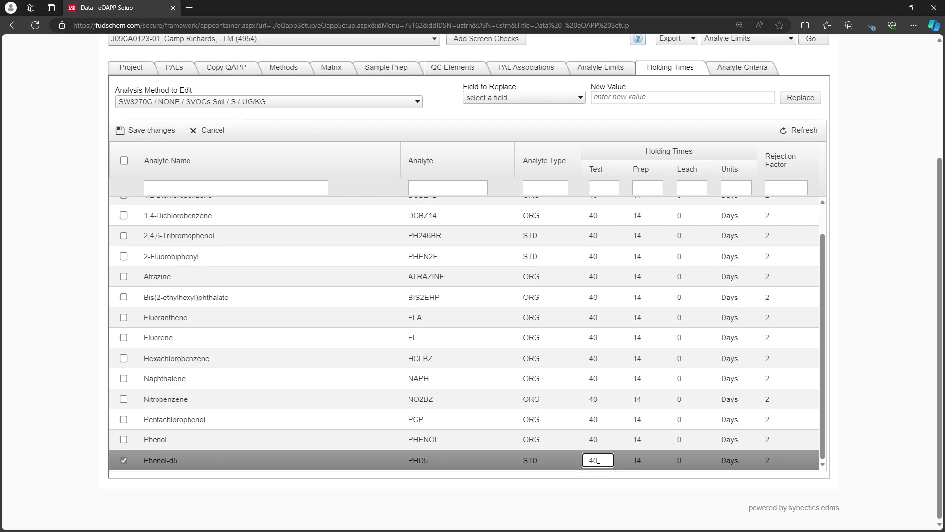
{"action": "left_click", "coordinate": [643, 460]}
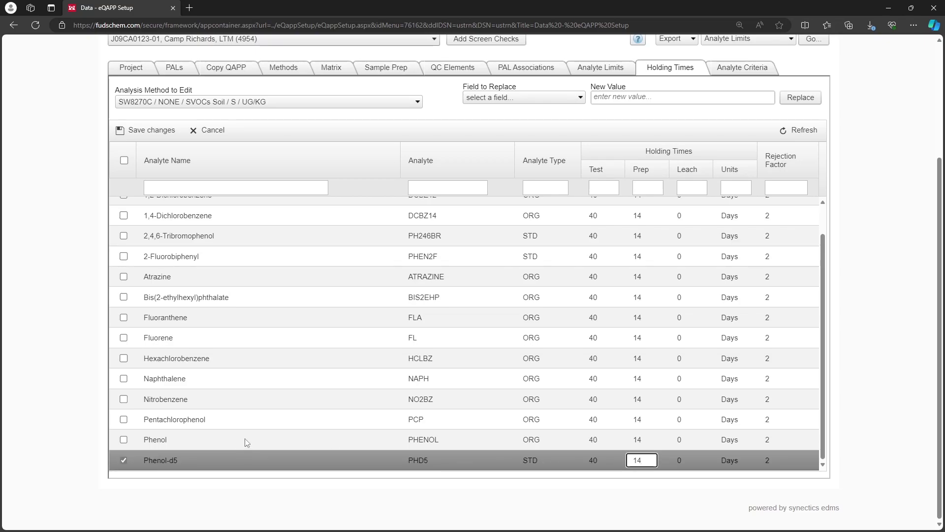
{"action": "left_click", "coordinate": [540, 102]}
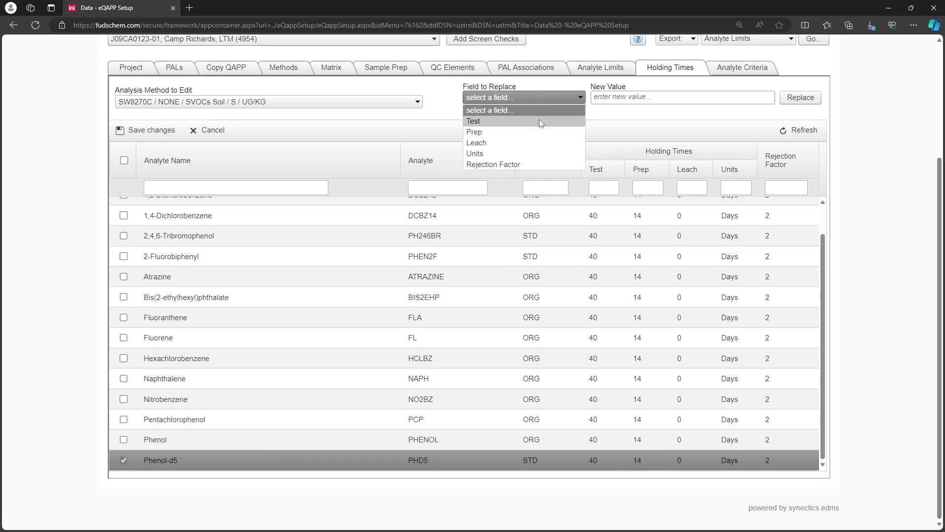
{"action": "left_click", "coordinate": [533, 153]}
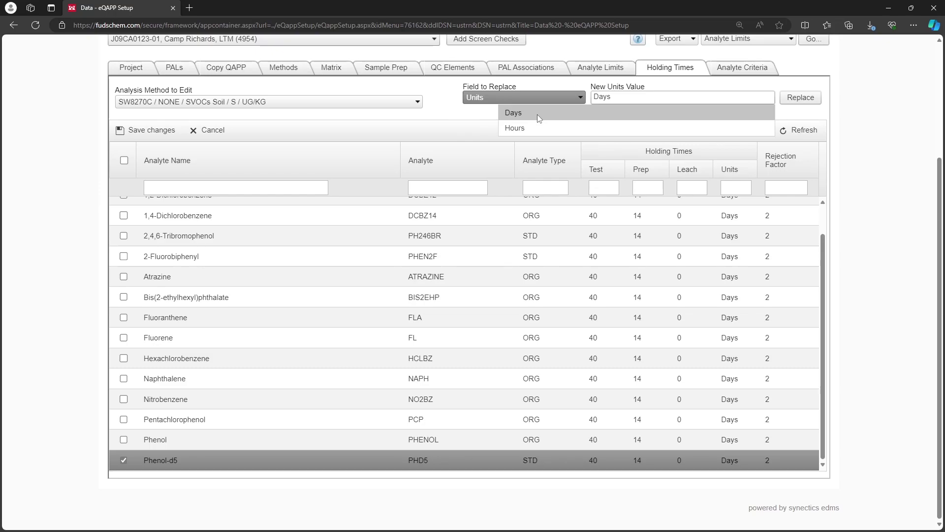
{"action": "left_click", "coordinate": [510, 113]}
{"action": "left_click", "coordinate": [492, 99]}
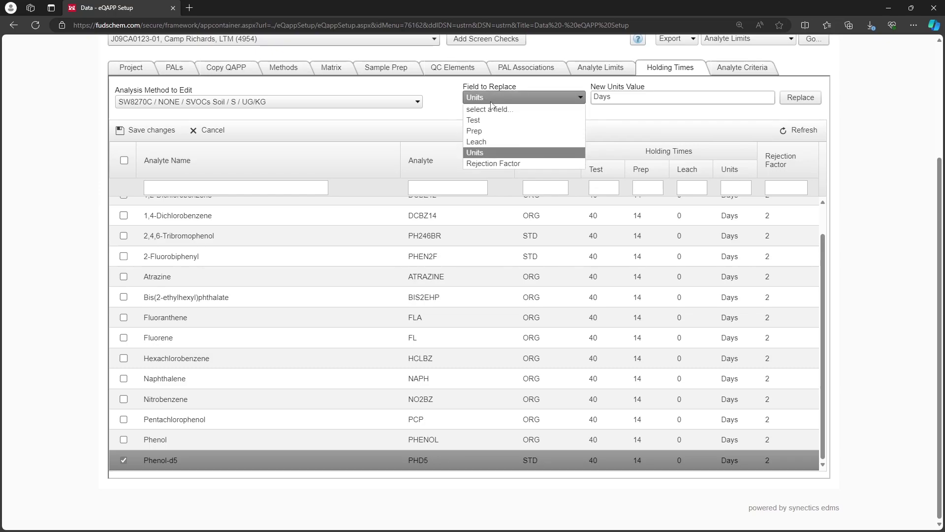
{"action": "left_click", "coordinate": [492, 164]}
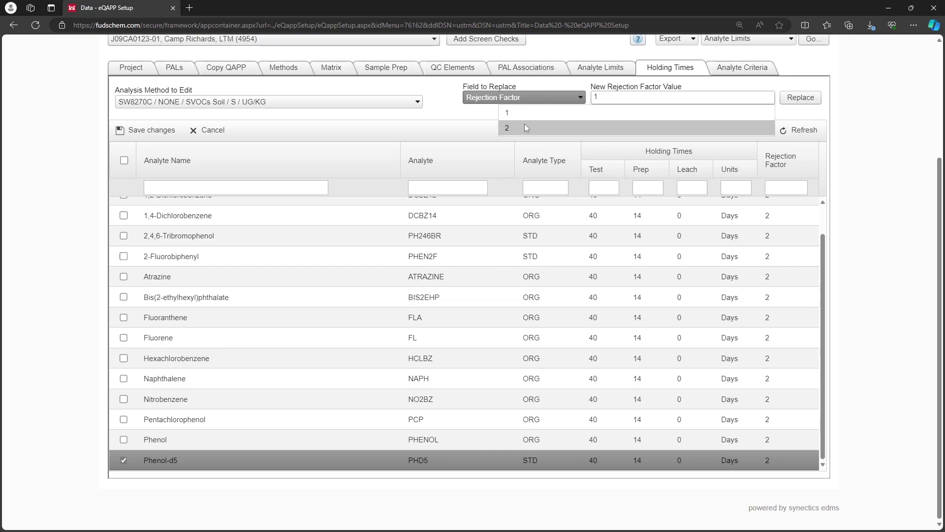
{"action": "left_click", "coordinate": [483, 129]}
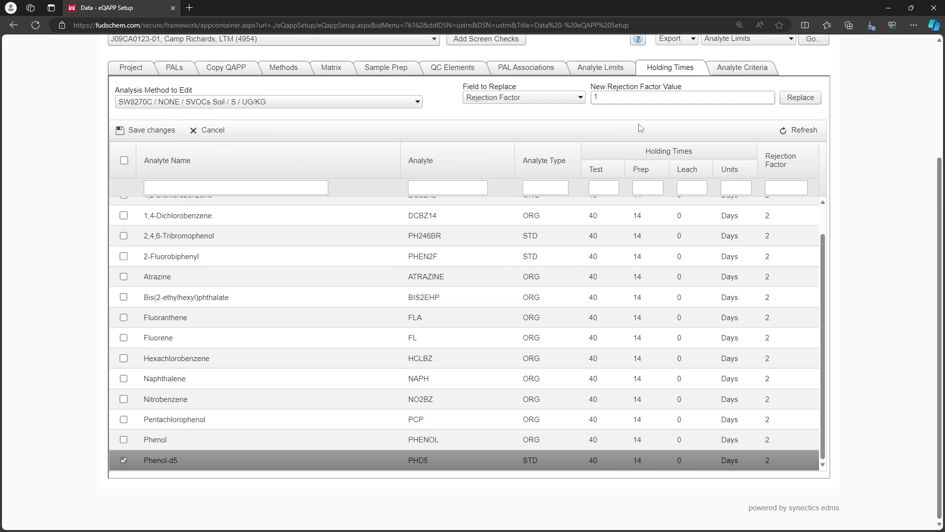
{"action": "left_click", "coordinate": [743, 69]}
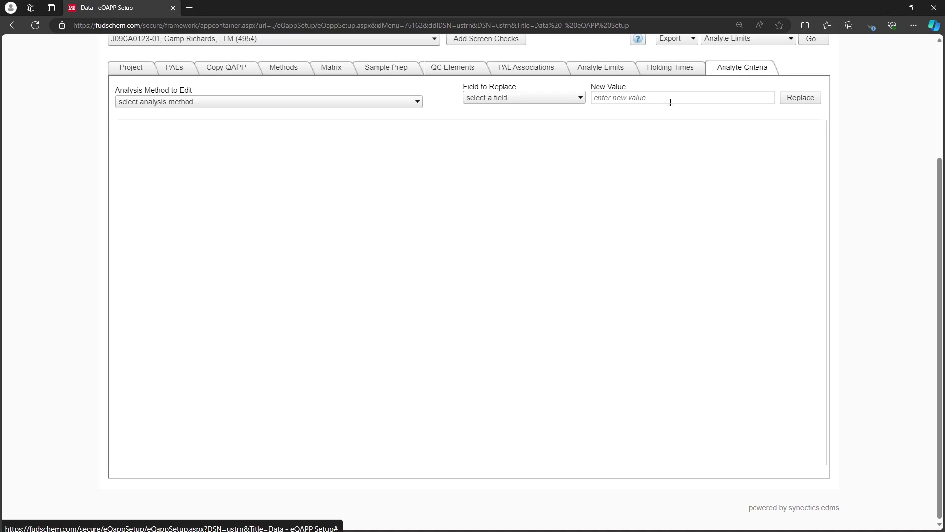
Step: Load the SW8270C SVOCs Soil analyte criteria and scroll through the grid
{"action": "left_click", "coordinate": [309, 103]}
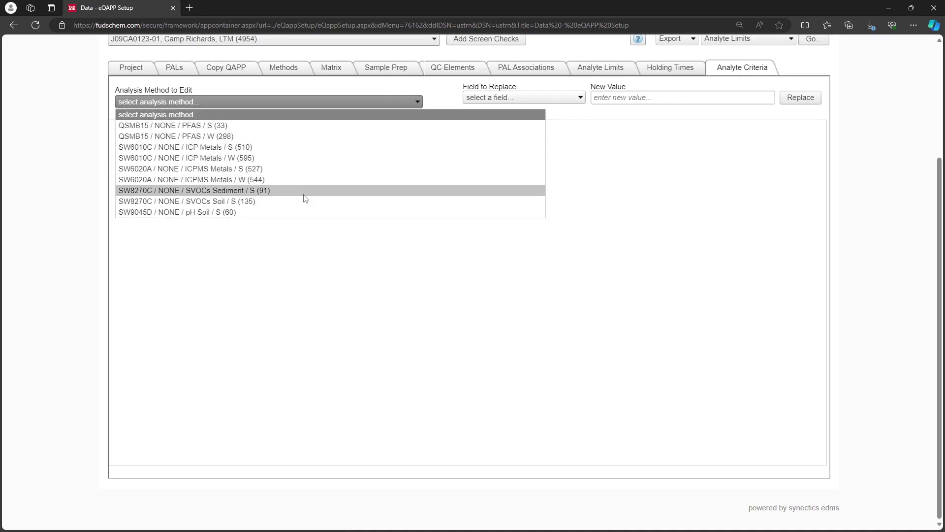
{"action": "left_click", "coordinate": [303, 201]}
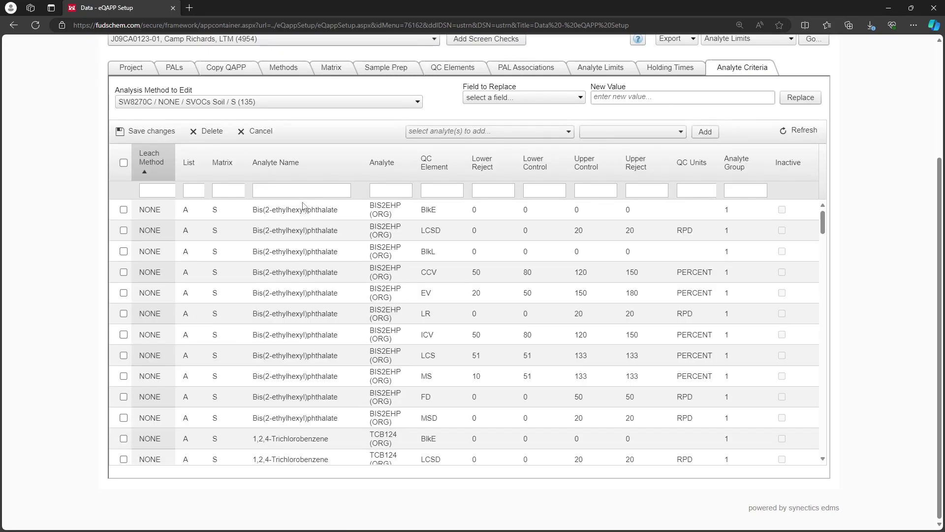
{"action": "scroll", "coordinate": [524, 222], "scroll_direction": "down", "scroll_amount": 5}
{"action": "scroll", "coordinate": [525, 223], "scroll_direction": "down", "scroll_amount": 20}
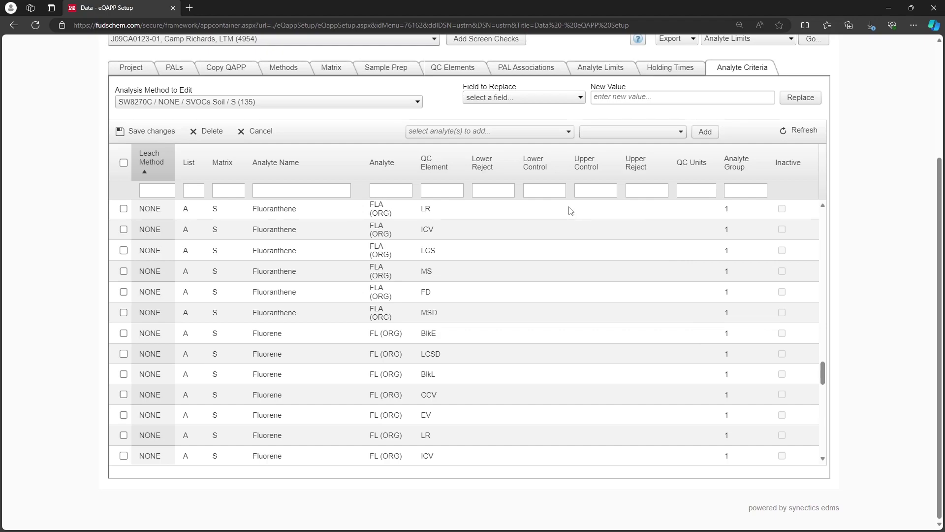
{"action": "scroll", "coordinate": [874, 202], "scroll_direction": "up", "scroll_amount": 2}
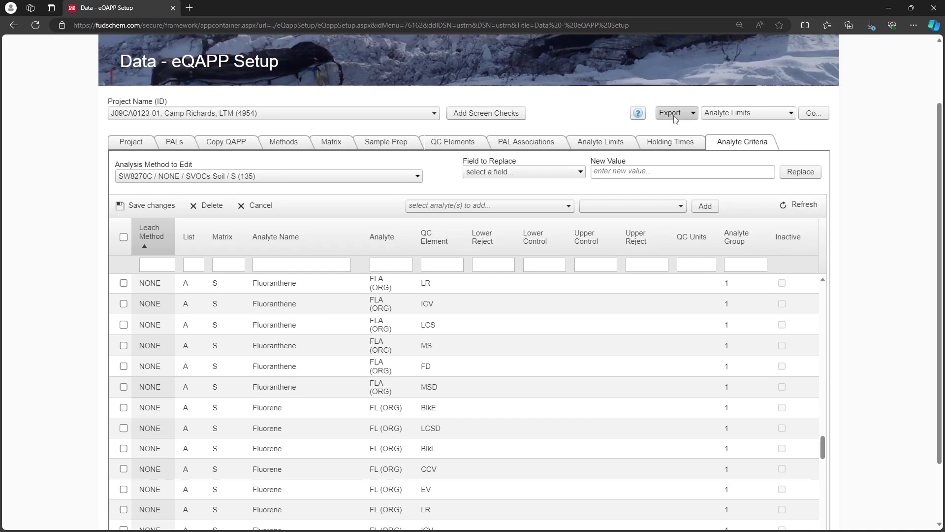
Step: Export the analyte criteria to USTRN_4954_AnalyteCriteria_2024-02-27.csv, save it, and open it in Excel
{"action": "left_click", "coordinate": [761, 113]}
{"action": "left_click", "coordinate": [767, 136]}
{"action": "left_click", "coordinate": [811, 116]}
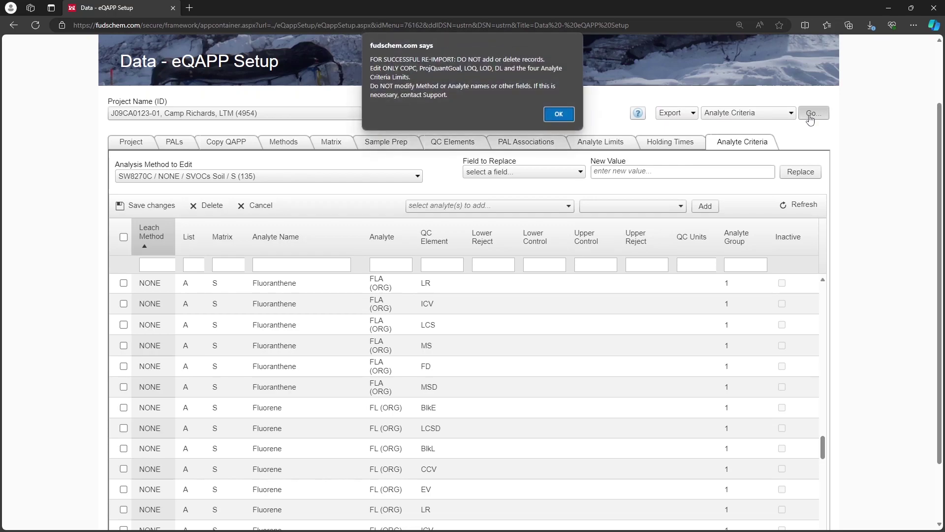
{"action": "left_click", "coordinate": [558, 117]}
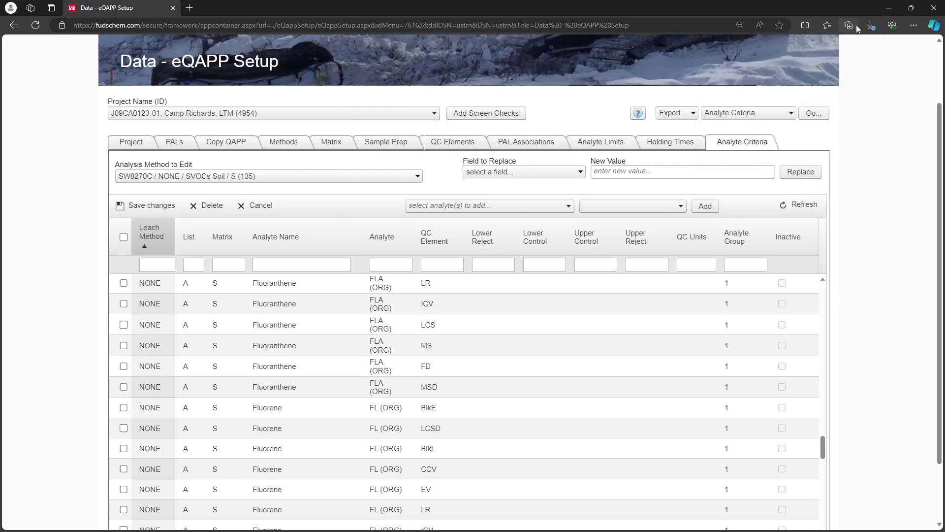
{"action": "left_click", "coordinate": [870, 25]}
{"action": "left_click", "coordinate": [817, 76]}
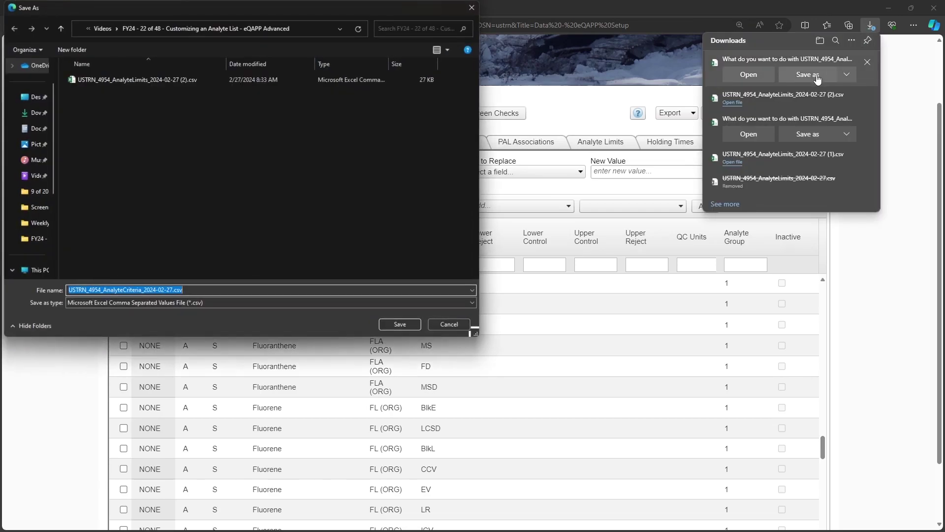
{"action": "left_click", "coordinate": [411, 326]}
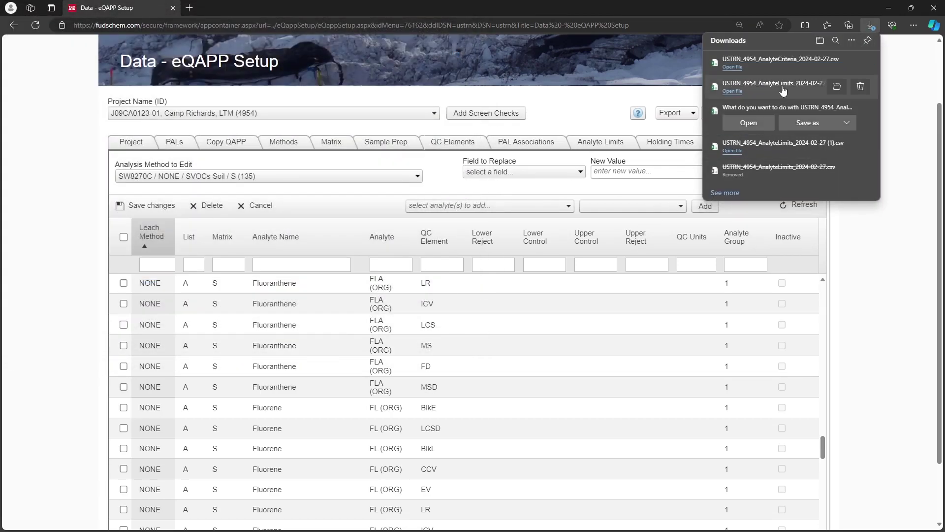
{"action": "left_click", "coordinate": [780, 61]}
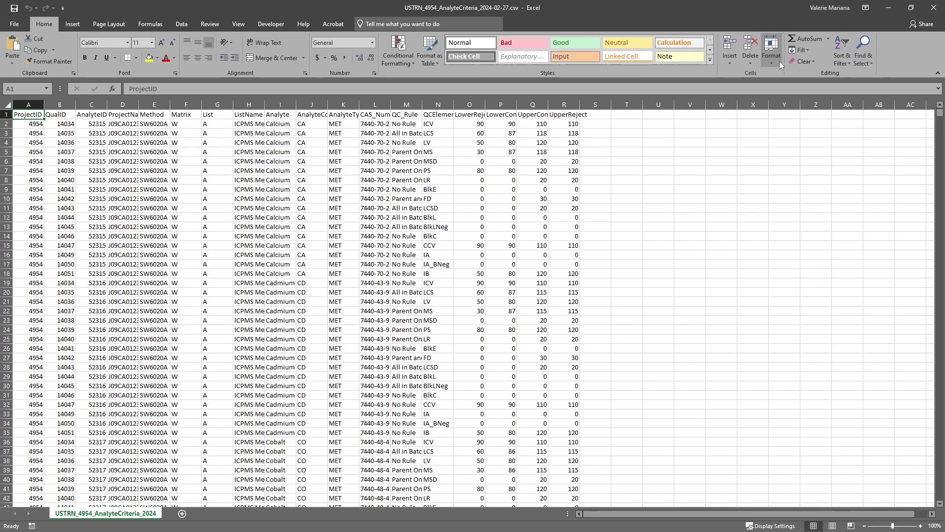
Step: Add header filters and filter the Method column to SW8270C only
{"action": "left_click", "coordinate": [7, 114]}
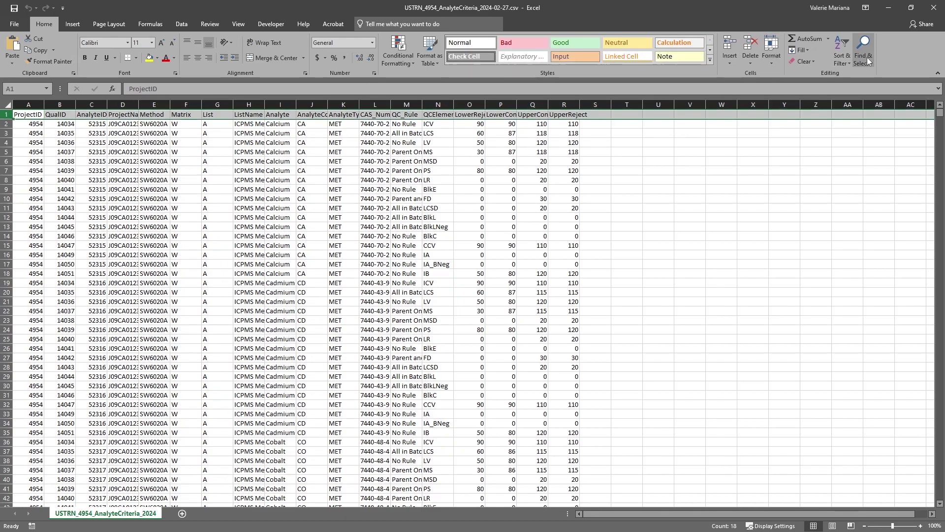
{"action": "left_click", "coordinate": [843, 55]}
{"action": "left_click", "coordinate": [854, 113]}
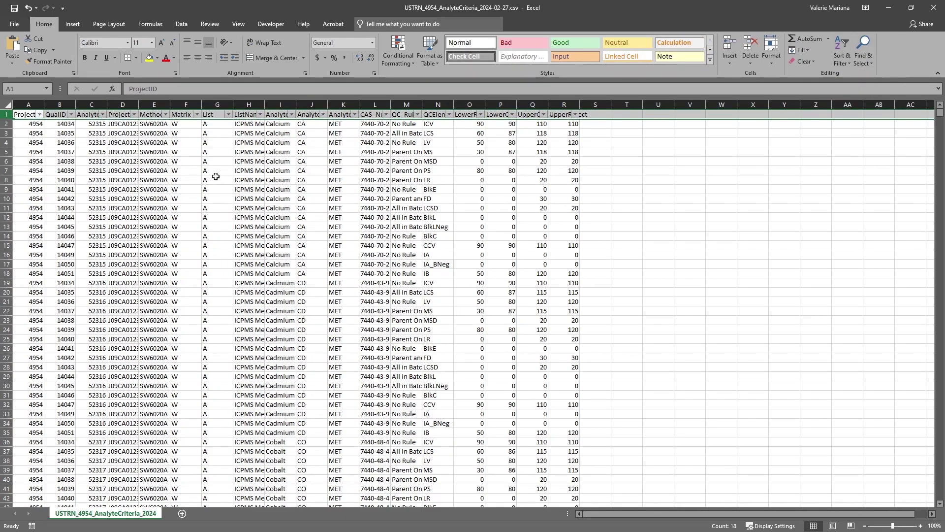
{"action": "left_click", "coordinate": [166, 114]}
{"action": "left_click", "coordinate": [89, 211]}
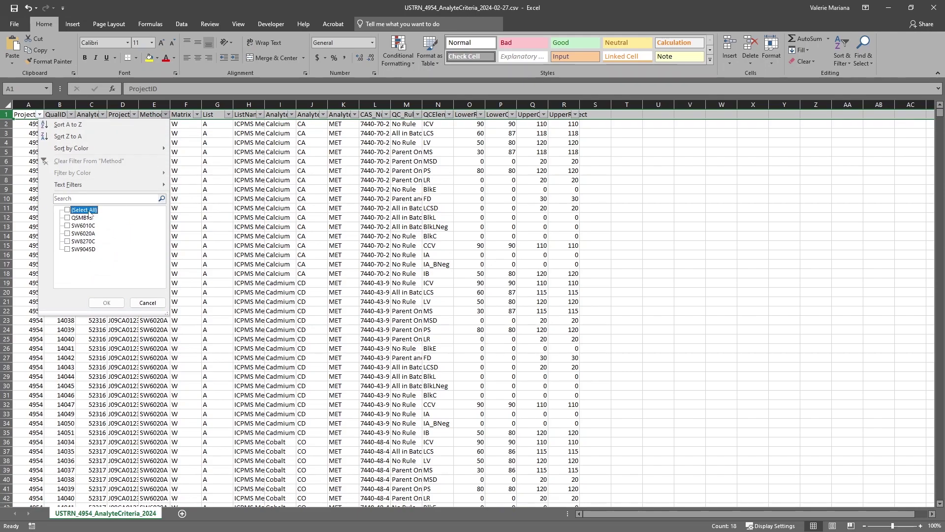
{"action": "left_click", "coordinate": [81, 241]}
{"action": "left_click", "coordinate": [106, 303]}
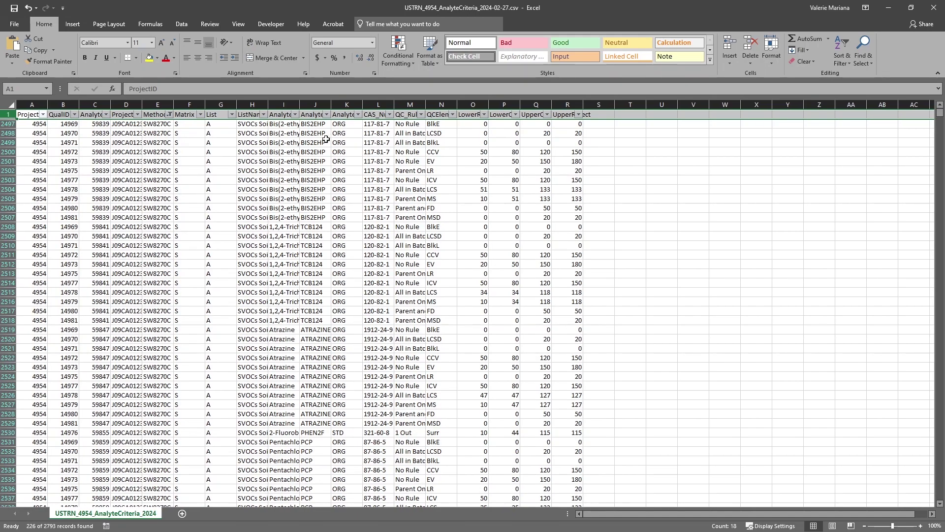
Step: Exclude SVOCs Sediment from ListName and sort QCElement A to Z
{"action": "left_click", "coordinate": [264, 114]}
{"action": "left_click", "coordinate": [181, 218]}
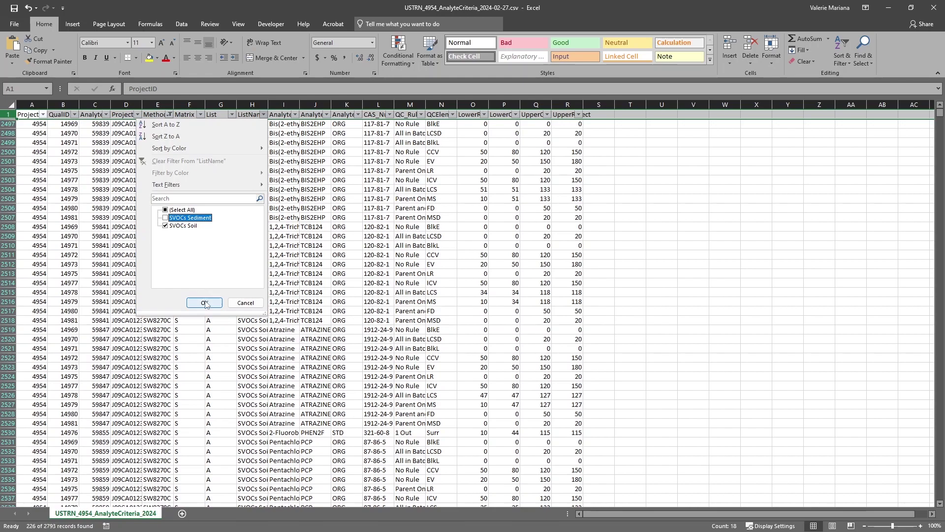
{"action": "left_click", "coordinate": [205, 303]}
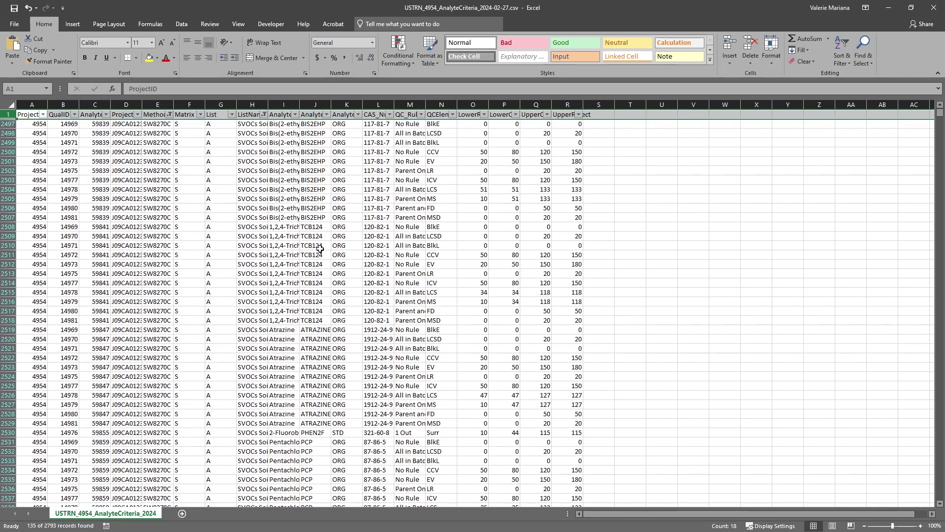
{"action": "right_click", "coordinate": [444, 117]}
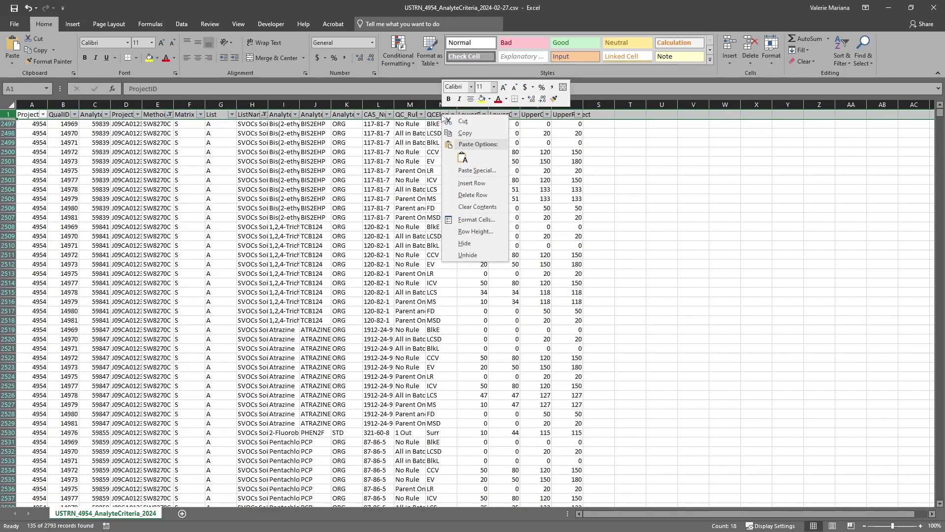
{"action": "left_click", "coordinate": [450, 116]}
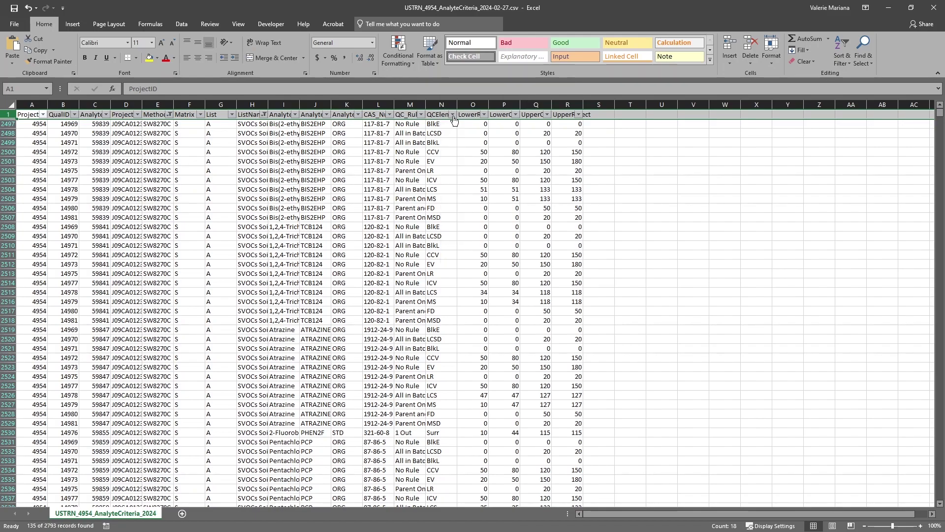
{"action": "left_click", "coordinate": [453, 115]}
{"action": "left_click", "coordinate": [420, 125]}
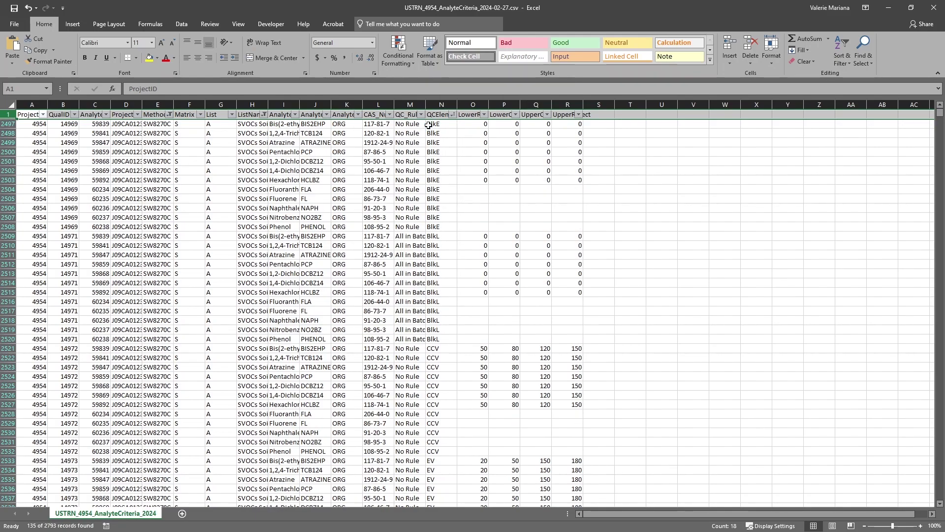
Step: Fill down blank BlkE and BlkL (0), CCV (50/80/120/150), EV (20/50/150/180), FD (0/0/50/50) limits
{"action": "left_click", "coordinate": [482, 182]}
{"action": "left_click_drag", "start_coordinate": [482, 181], "coordinate": [573, 227]}
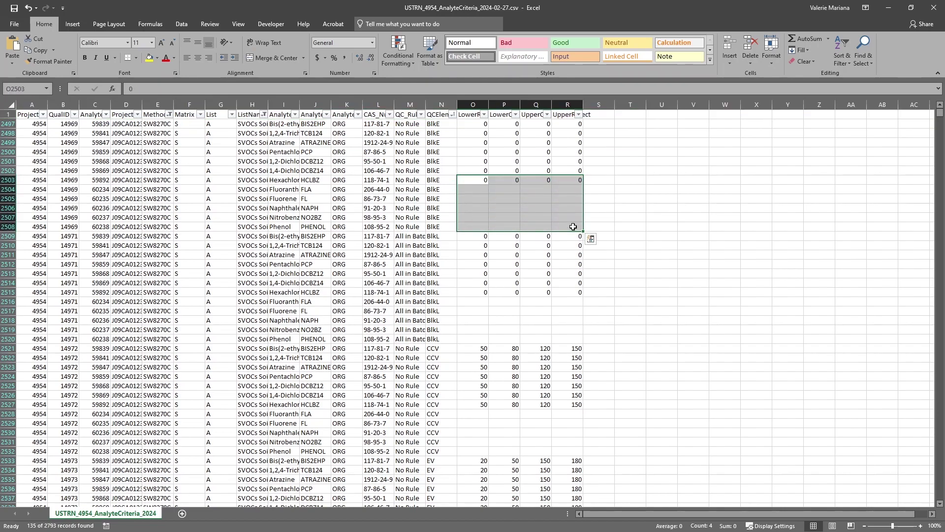
{"action": "key", "text": "ctrl+d"}
{"action": "left_click_drag", "start_coordinate": [484, 294], "coordinate": [581, 339]}
{"action": "key", "text": "ctrl+d"}
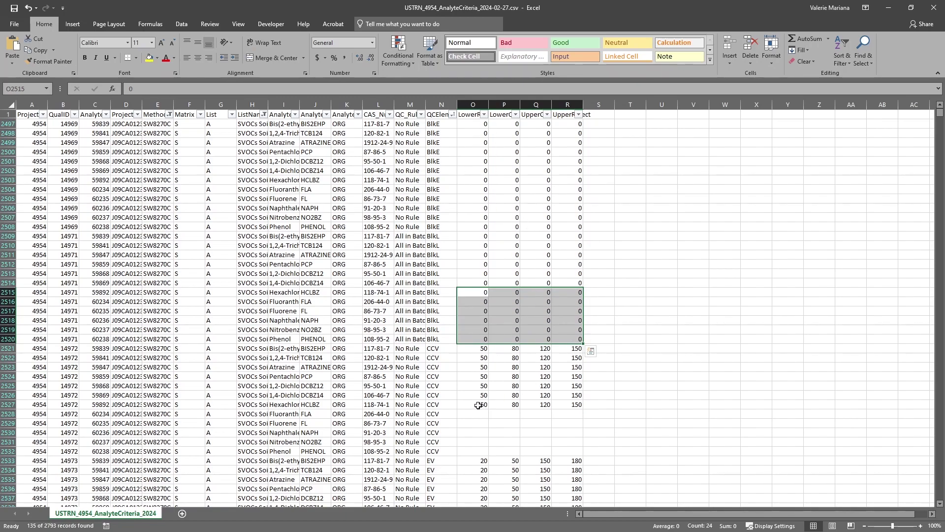
{"action": "left_click_drag", "start_coordinate": [479, 405], "coordinate": [571, 451]}
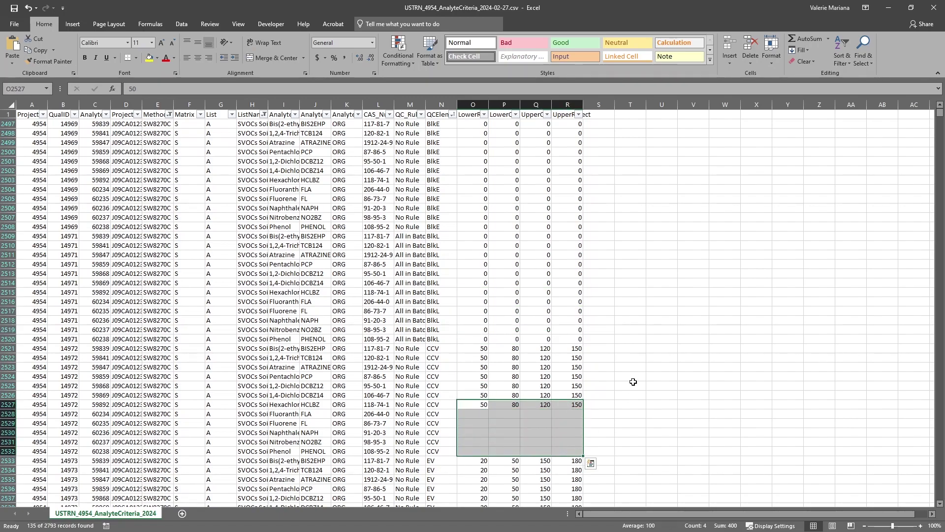
{"action": "key", "text": "ctrl+d"}
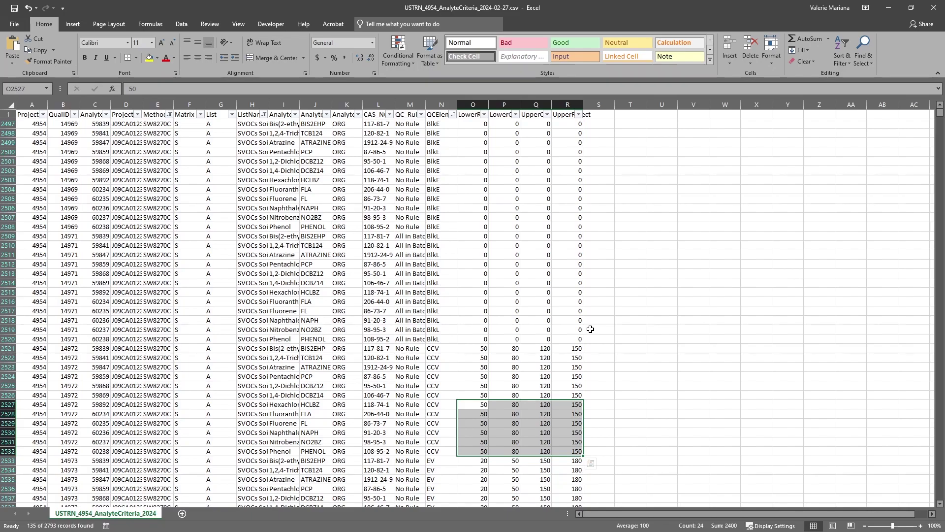
{"action": "scroll", "coordinate": [590, 329], "scroll_direction": "down", "scroll_amount": 7}
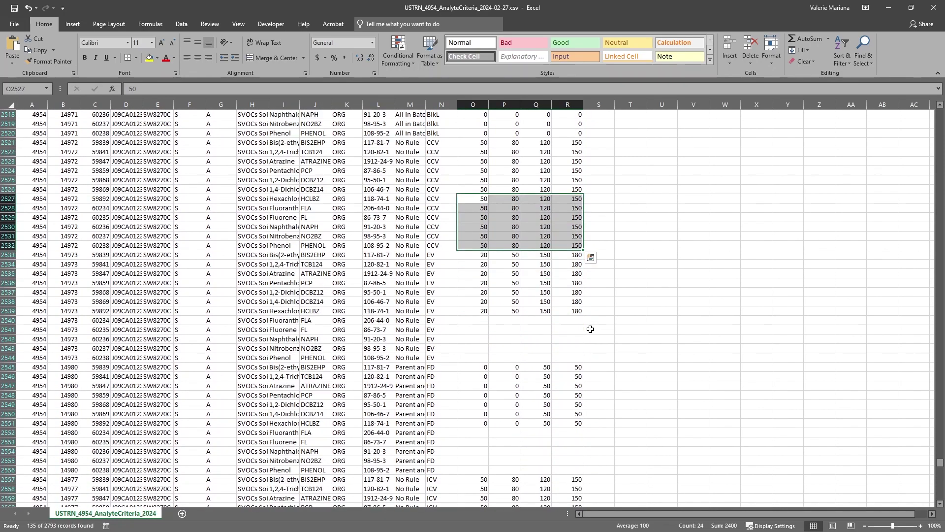
{"action": "left_click_drag", "start_coordinate": [482, 310], "coordinate": [571, 359]}
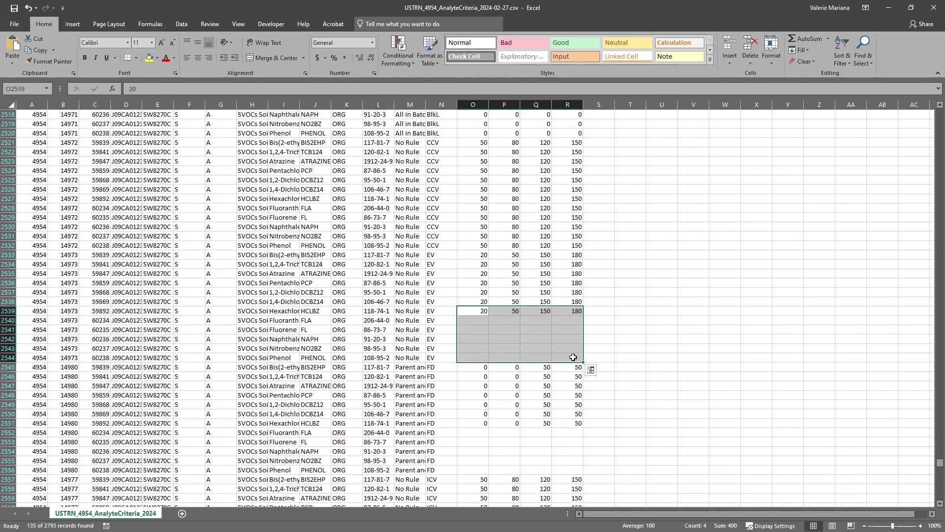
{"action": "key", "text": "ctrl+d"}
{"action": "scroll", "coordinate": [612, 320], "scroll_direction": "down", "scroll_amount": 5}
{"action": "left_click_drag", "start_coordinate": [515, 241], "coordinate": [566, 327]}
{"action": "key", "text": "ctrl+d"}
Step: Fill down blank ICV (50/80/120/150), LCS (45/45/122/122), LCSD and LR (0/0/20/20) limits
{"action": "scroll", "coordinate": [544, 265], "scroll_direction": "down", "scroll_amount": 4}
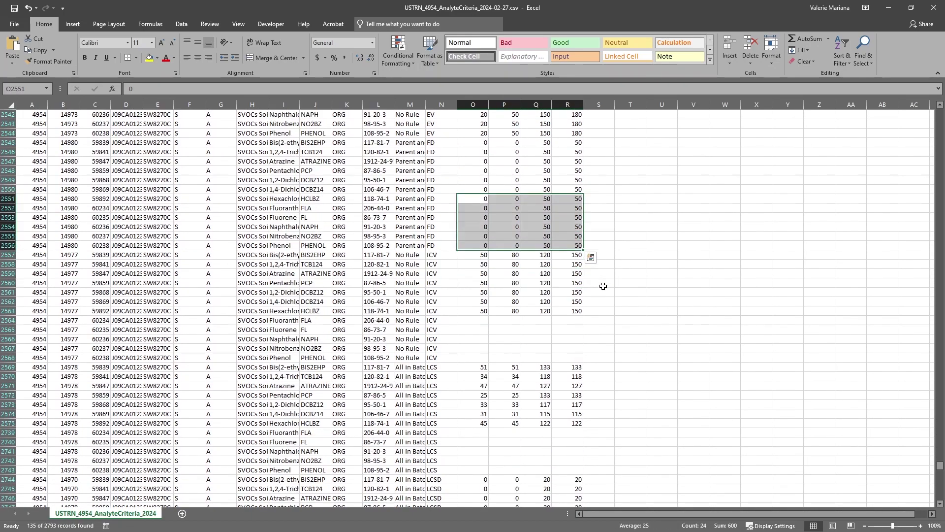
{"action": "left_click_drag", "start_coordinate": [479, 287], "coordinate": [568, 329]}
{"action": "key", "text": "ctrl+d"}
{"action": "scroll", "coordinate": [612, 257], "scroll_direction": "down", "scroll_amount": 6}
{"action": "left_click_drag", "start_coordinate": [483, 228], "coordinate": [567, 273]}
{"action": "key", "text": "ctrl+d"}
{"action": "left_click_drag", "start_coordinate": [484, 339], "coordinate": [566, 380]}
{"action": "key", "text": "ctrl+d"}
{"action": "scroll", "coordinate": [595, 323], "scroll_direction": "down", "scroll_amount": 4}
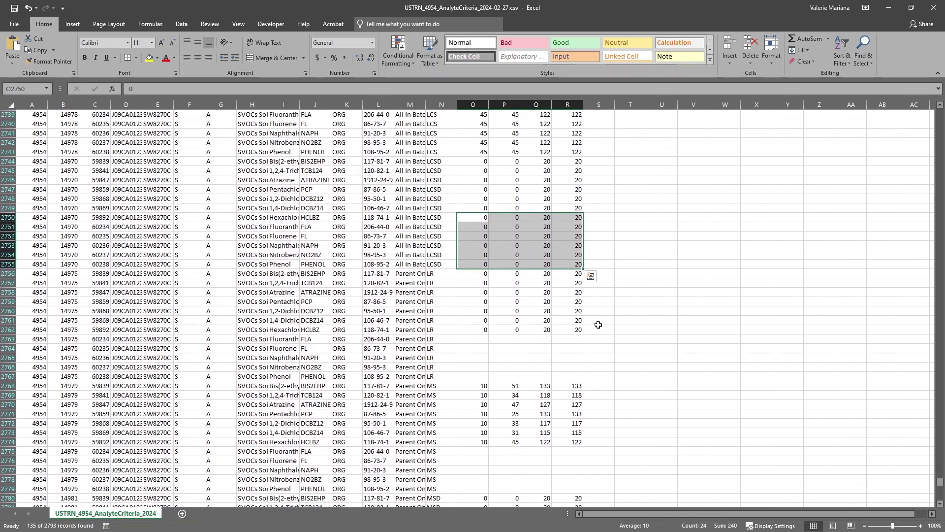
{"action": "left_click_drag", "start_coordinate": [469, 331], "coordinate": [567, 377]}
{"action": "key", "text": "ctrl+d"}
Step: Fill down blank MS (10/45/122/122), MSD (0/0/20/20) and surrogate (10/39/132/132) limits
{"action": "scroll", "coordinate": [599, 295], "scroll_direction": "down", "scroll_amount": 5}
{"action": "scroll", "coordinate": [599, 295], "scroll_direction": "down", "scroll_amount": 1}
{"action": "left_click_drag", "start_coordinate": [486, 274], "coordinate": [566, 320]}
{"action": "key", "text": "ctrl+d"}
{"action": "left_click_drag", "start_coordinate": [487, 385], "coordinate": [569, 432]}
{"action": "key", "text": "ctrl+d"}
{"action": "left_click_drag", "start_coordinate": [485, 453], "coordinate": [571, 462]}
{"action": "key", "text": "ctrl+d"}
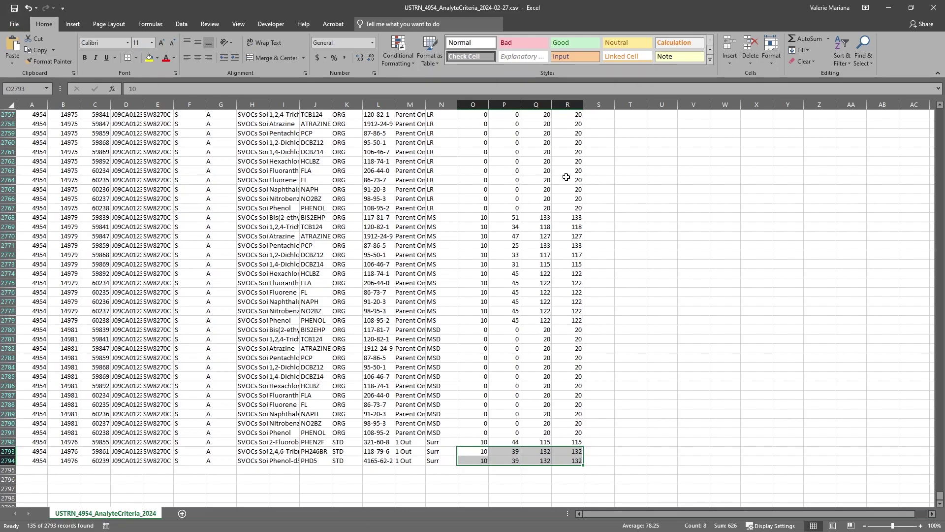
Step: Import the edited USTRN_4954_AnalyteCriteria_2024-02-27.csv into FUDSChem and acknowledge Import complete
{"action": "left_click", "coordinate": [888, 7]}
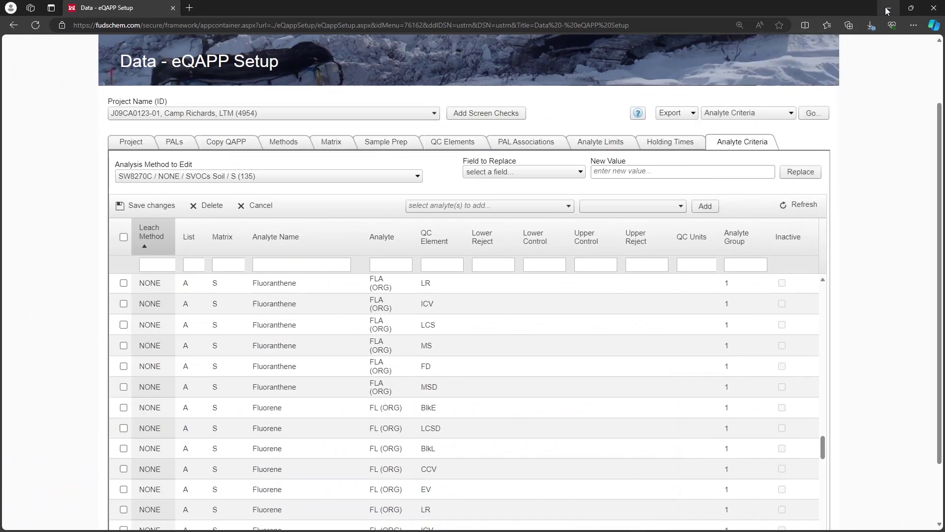
{"action": "left_click", "coordinate": [684, 113]}
{"action": "left_click", "coordinate": [681, 138]}
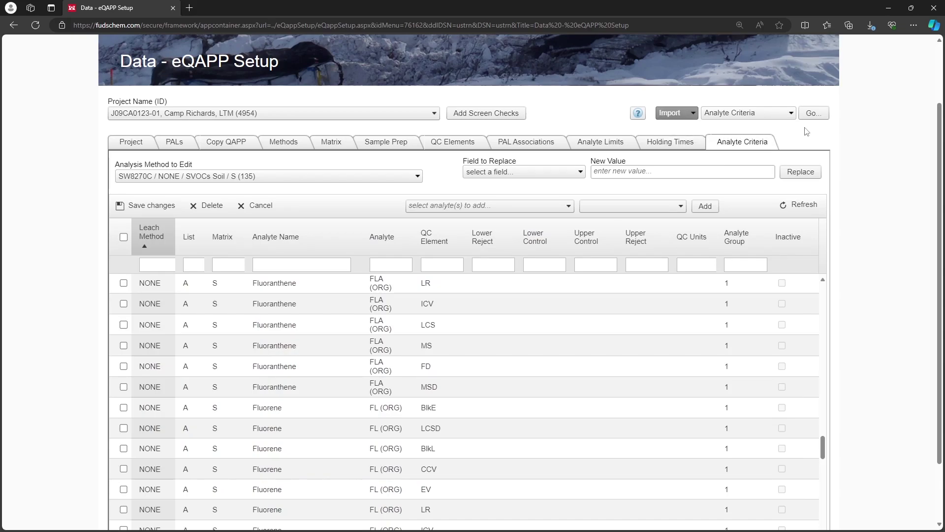
{"action": "left_click", "coordinate": [814, 113]}
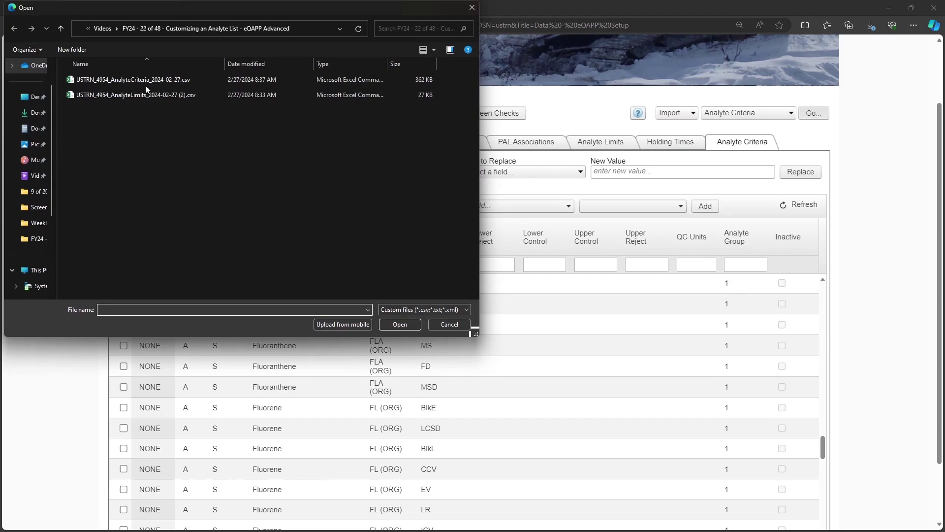
{"action": "left_click", "coordinate": [143, 80]}
{"action": "left_click", "coordinate": [396, 327]}
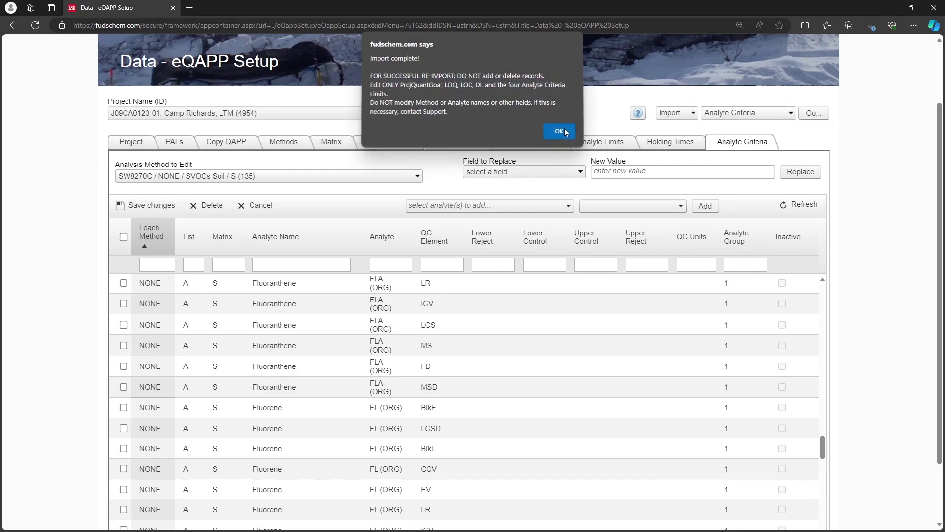
{"action": "left_click", "coordinate": [562, 131]}
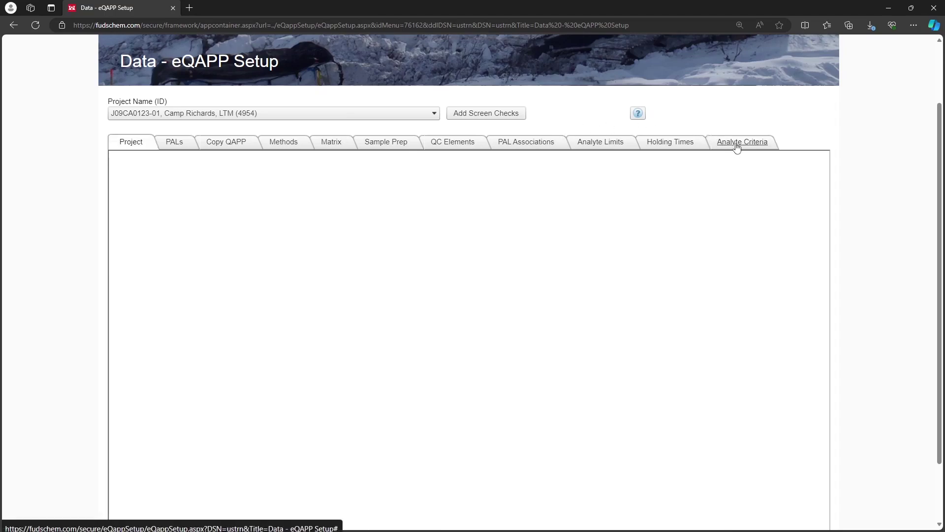
Step: Load SW8270C / NONE / SVOCs Soil / S (135) criteria and verify the imported limits, e.g. LCS 45/45/122/122
{"action": "left_click", "coordinate": [735, 144]}
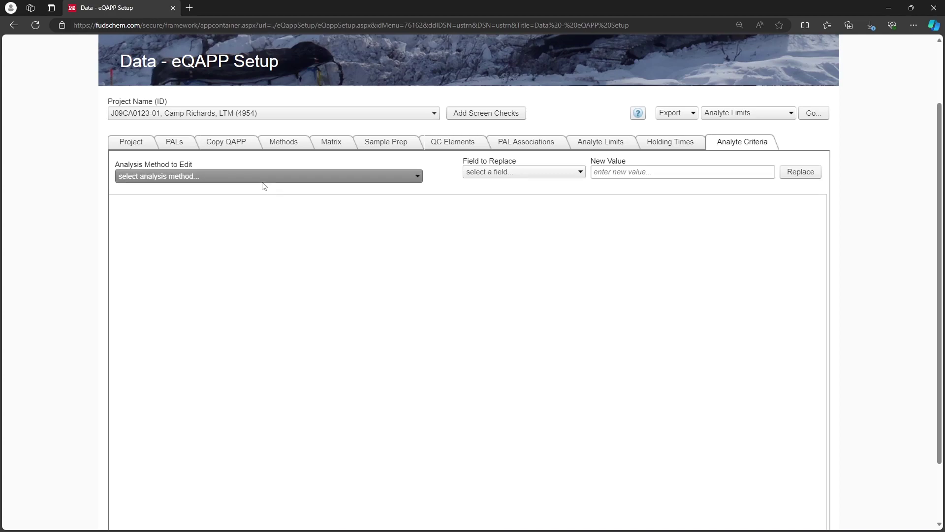
{"action": "left_click", "coordinate": [263, 178]}
{"action": "left_click", "coordinate": [265, 275]}
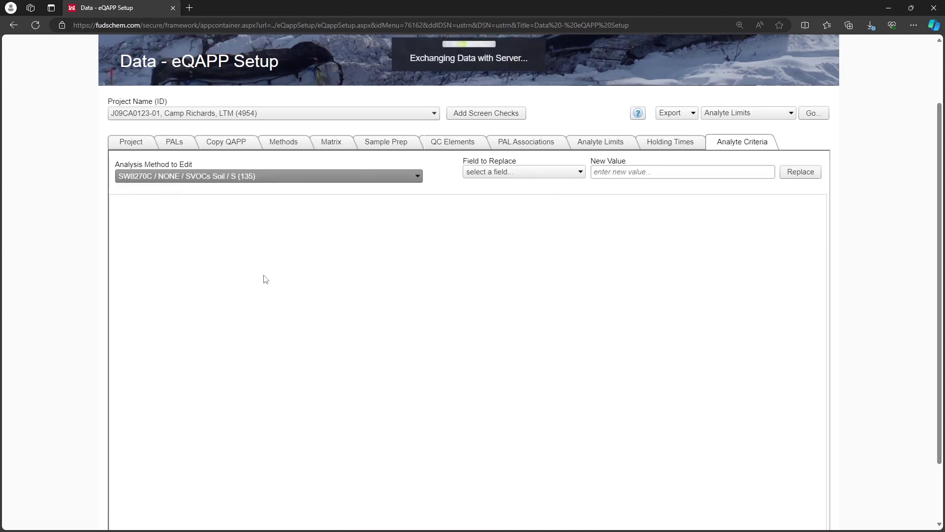
{"action": "scroll", "coordinate": [695, 312], "scroll_direction": "down", "scroll_amount": 15}
{"action": "scroll", "coordinate": [679, 319], "scroll_direction": "down", "scroll_amount": 15}
{"action": "scroll", "coordinate": [680, 319], "scroll_direction": "down", "scroll_amount": 15}
{"action": "scroll", "coordinate": [680, 319], "scroll_direction": "up", "scroll_amount": 10}
{"action": "scroll", "coordinate": [678, 319], "scroll_direction": "up", "scroll_amount": 5}
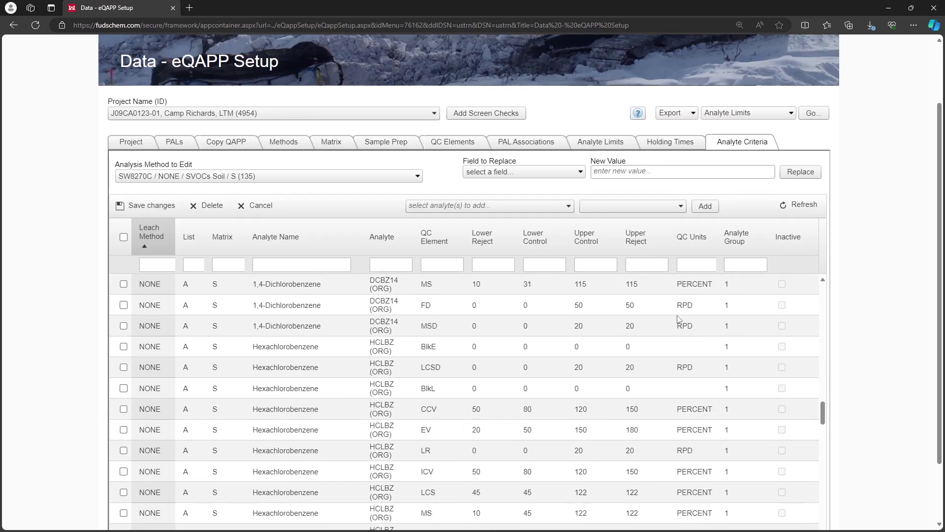
{"action": "scroll", "coordinate": [878, 248], "scroll_direction": "down", "scroll_amount": 3}
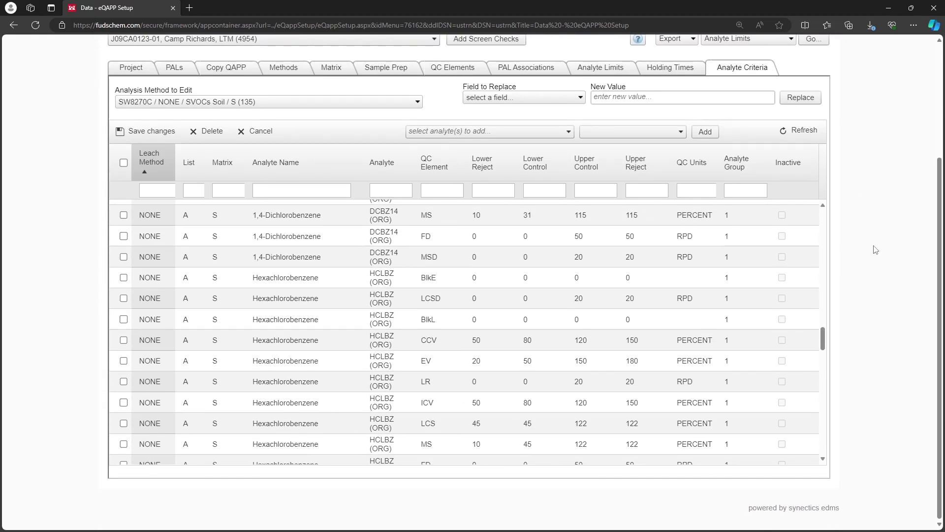